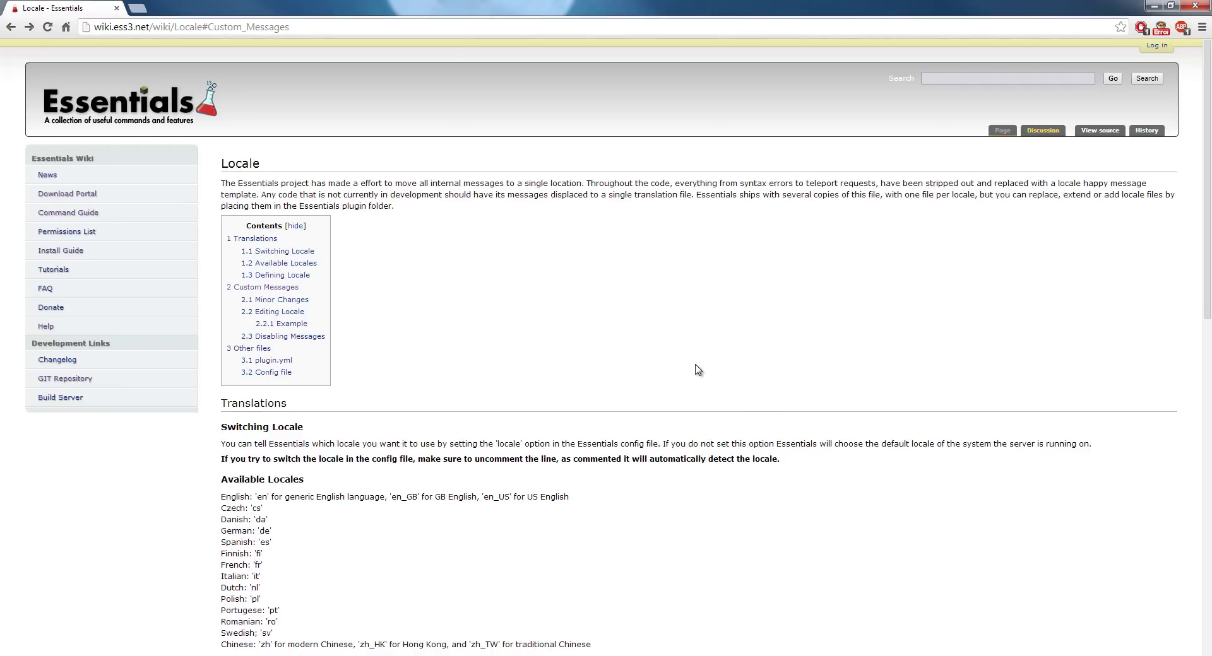
Find the Custom Messages section of the Locale wiki page and open the linked Essentials build artifacts.
{"action": "scroll", "coordinate": [675, 366], "scroll_direction": "down", "scroll_amount": 7}
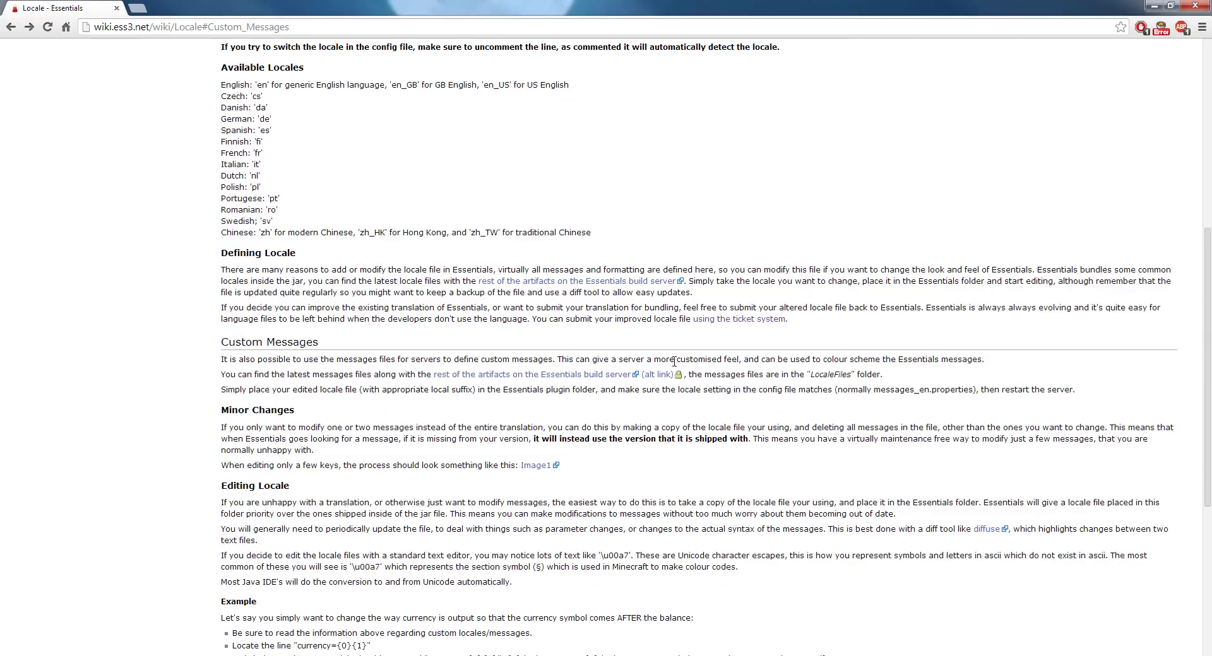
{"action": "scroll", "coordinate": [674, 361], "scroll_direction": "down", "scroll_amount": 1}
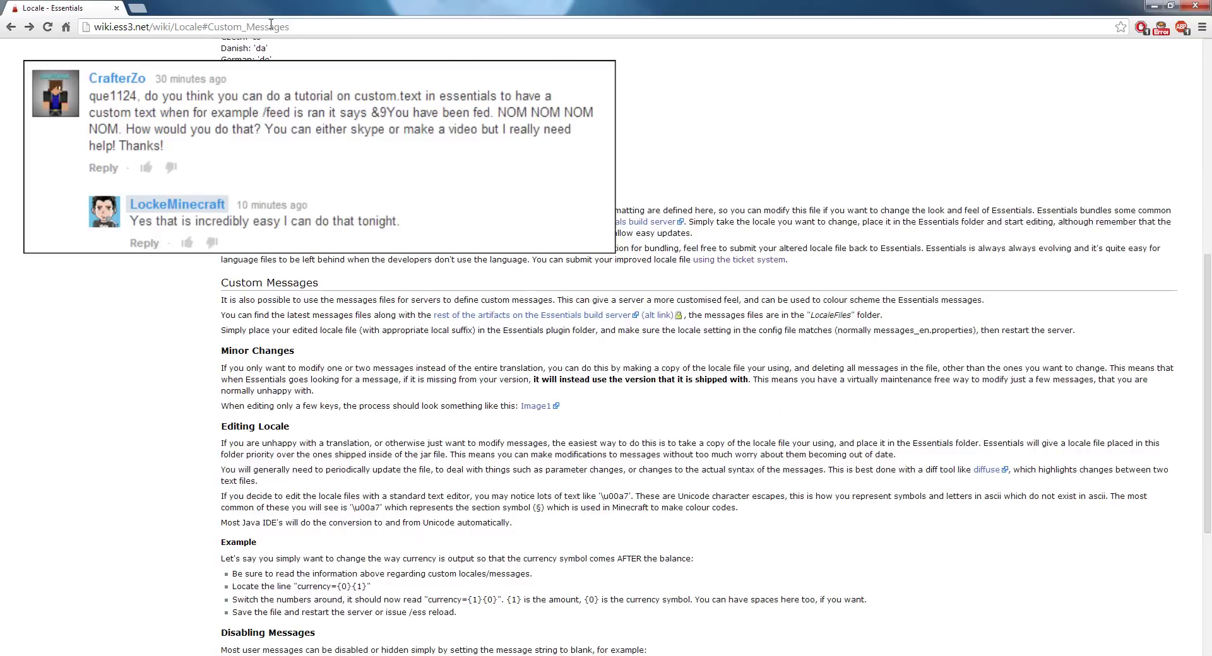
{"action": "left_click", "coordinate": [528, 317]}
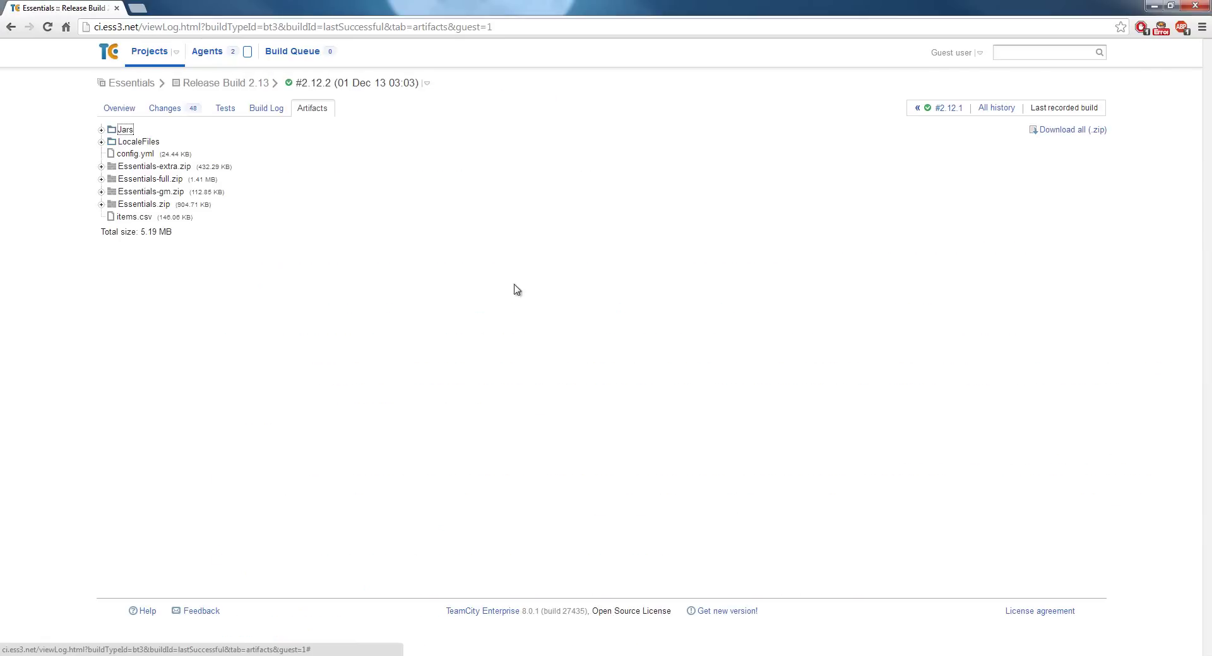
Download messages_en.properties from the LocaleFiles artifacts folder and place it on the desktop.
{"action": "left_click", "coordinate": [102, 143]}
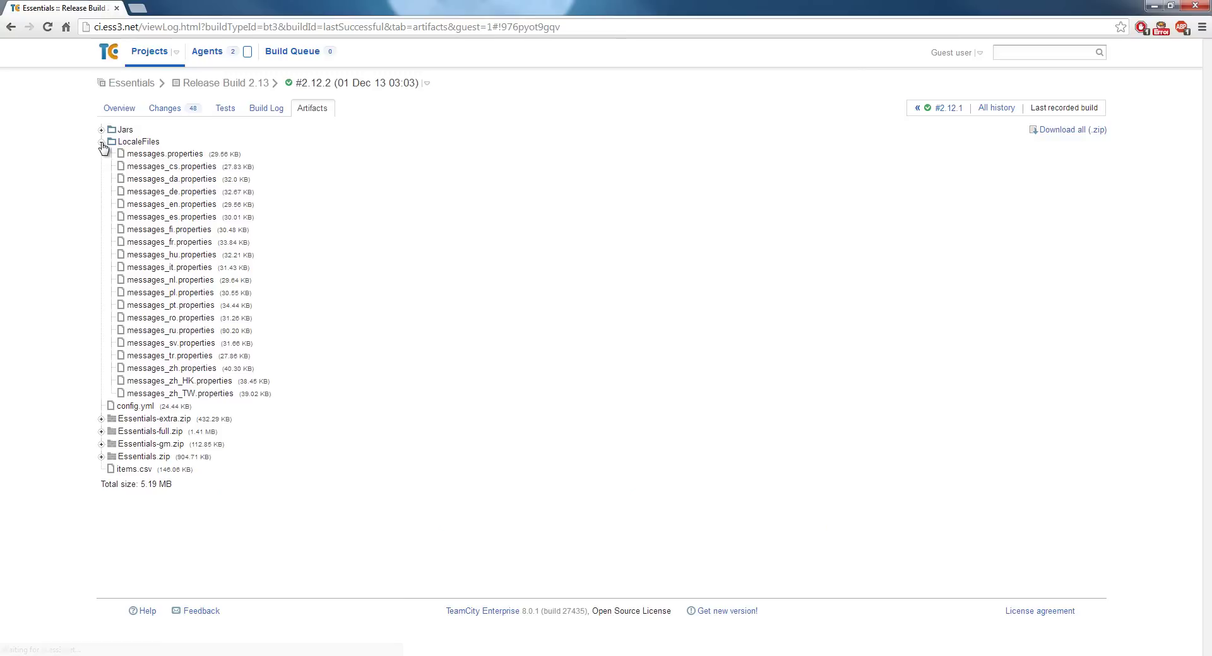
{"action": "left_click", "coordinate": [180, 209]}
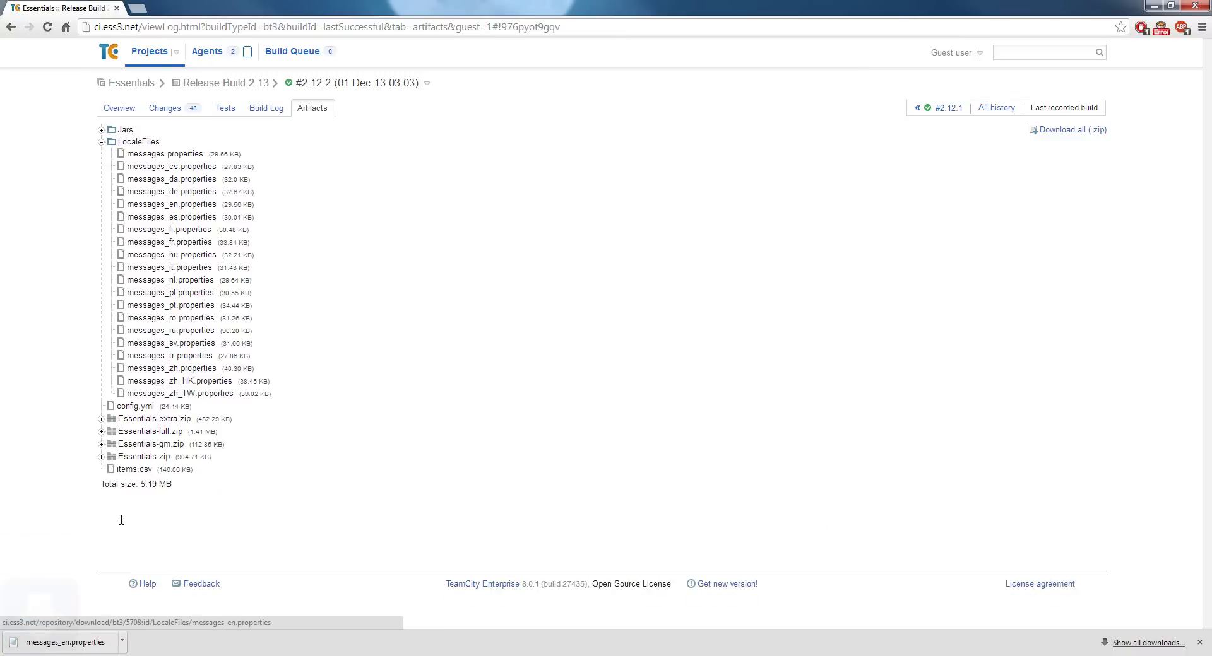
{"action": "left_click_drag", "start_coordinate": [69, 643], "coordinate": [217, 224]}
{"action": "key", "text": "alt+Tab"}
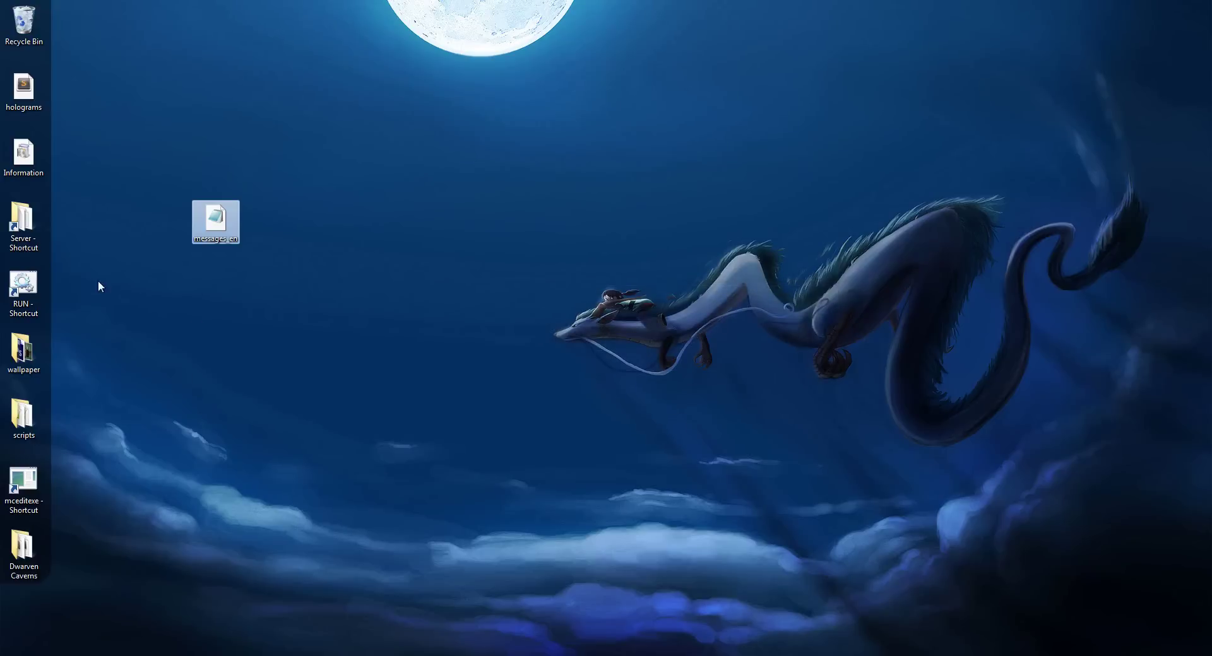
Copy messages_en from the desktop into the server's plugins\Essentials folder, replacing the existing file.
{"action": "double_click", "coordinate": [21, 224]}
{"action": "double_click", "coordinate": [404, 144]}
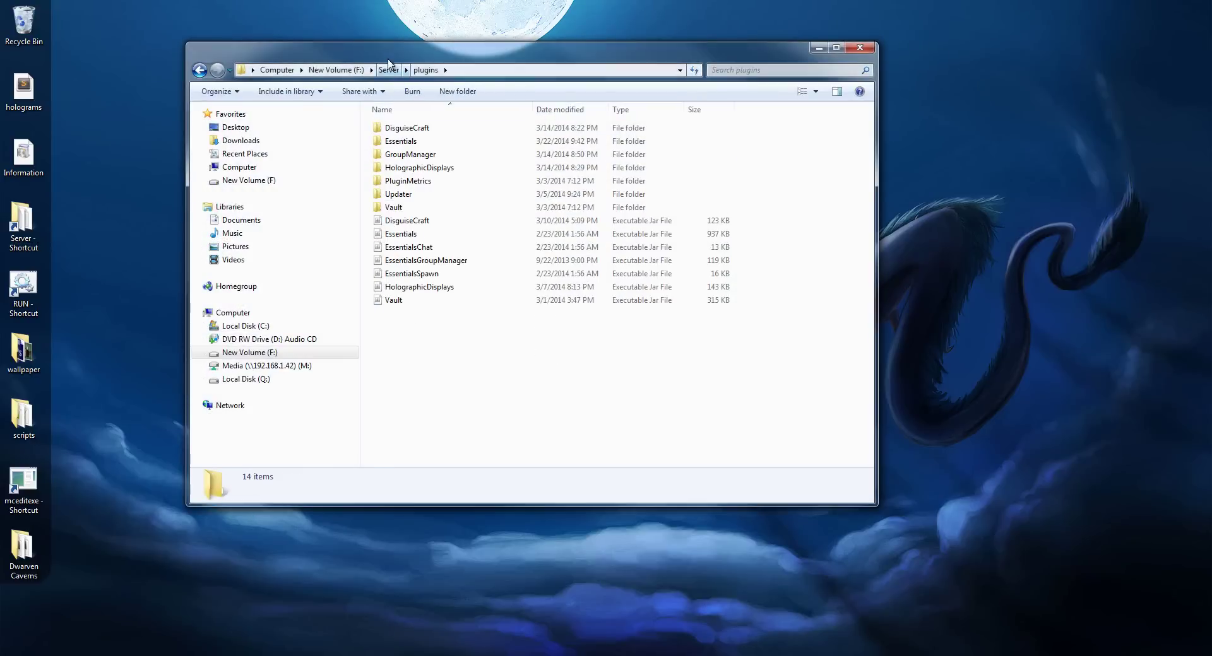
{"action": "double_click", "coordinate": [493, 150]}
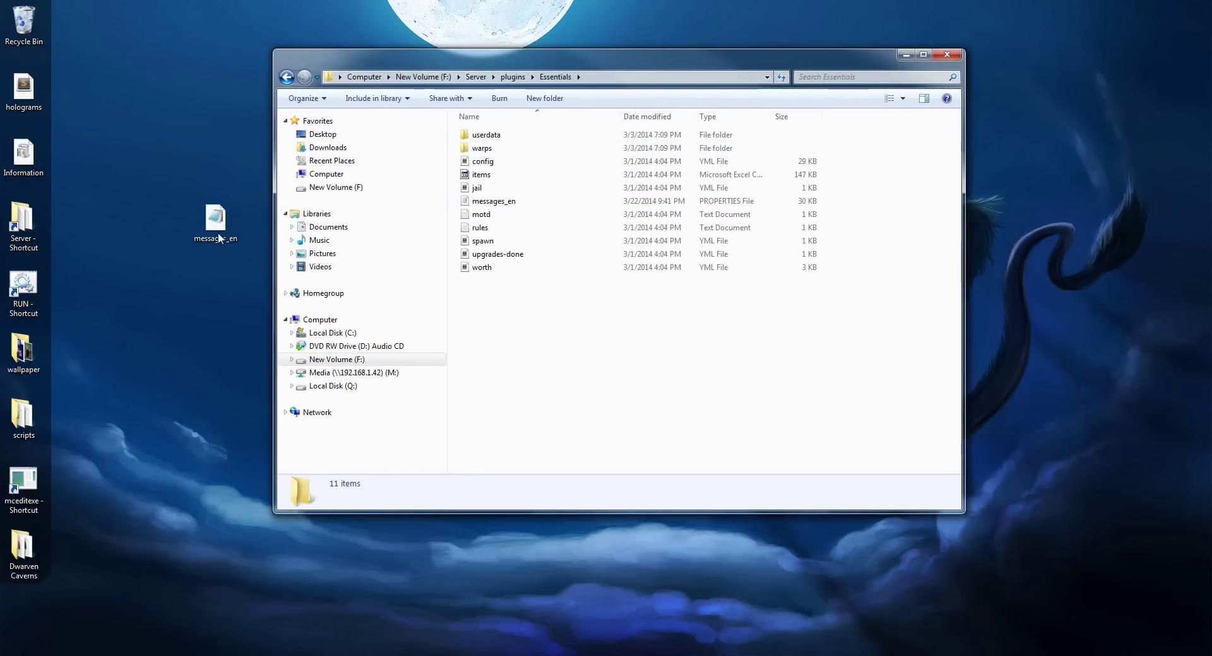
{"action": "left_click_drag", "start_coordinate": [217, 224], "coordinate": [549, 357]}
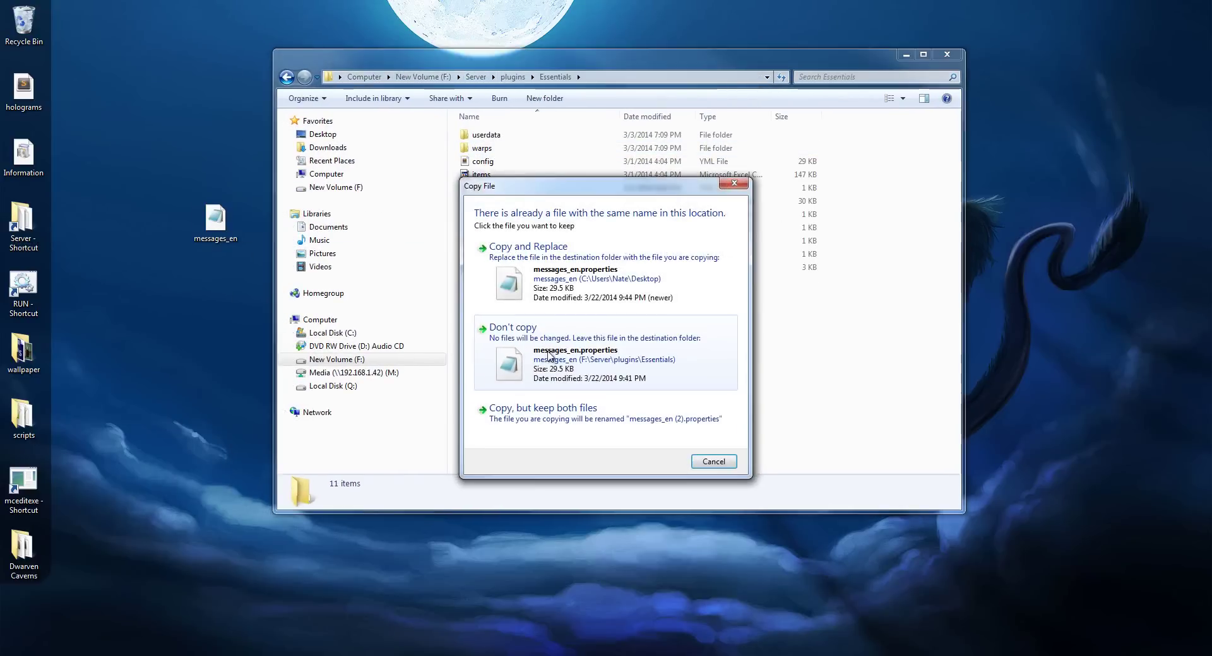
{"action": "left_click", "coordinate": [591, 299]}
Delete the messages_en file from the desktop.
{"action": "left_click", "coordinate": [239, 243]}
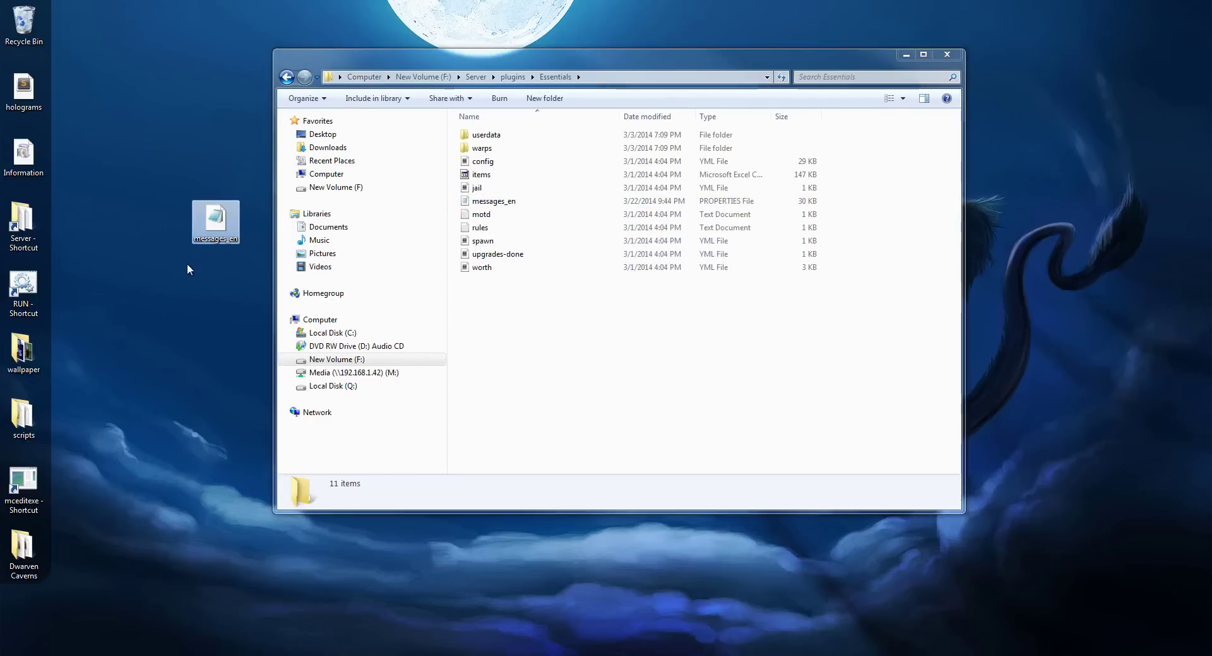
{"action": "key", "text": "Delete"}
{"action": "key", "text": "Return"}
{"action": "left_click", "coordinate": [487, 366]}
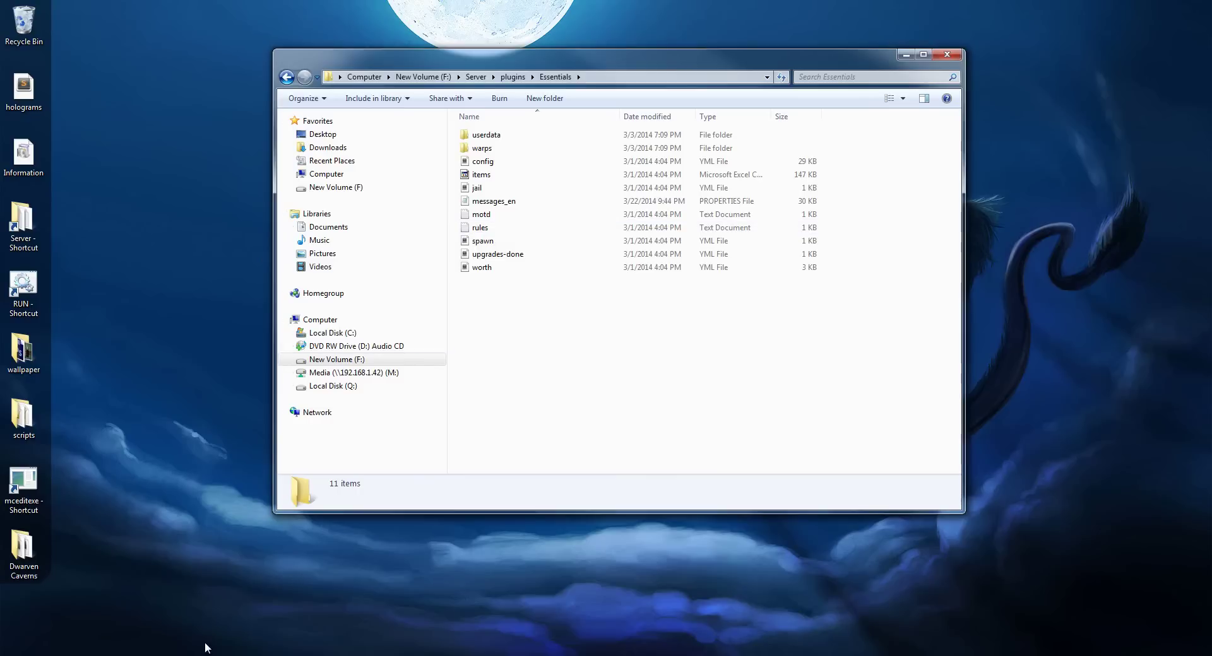
Go back up from the Essentials folder through plugins to the Server folder.
{"action": "left_click", "coordinate": [511, 76]}
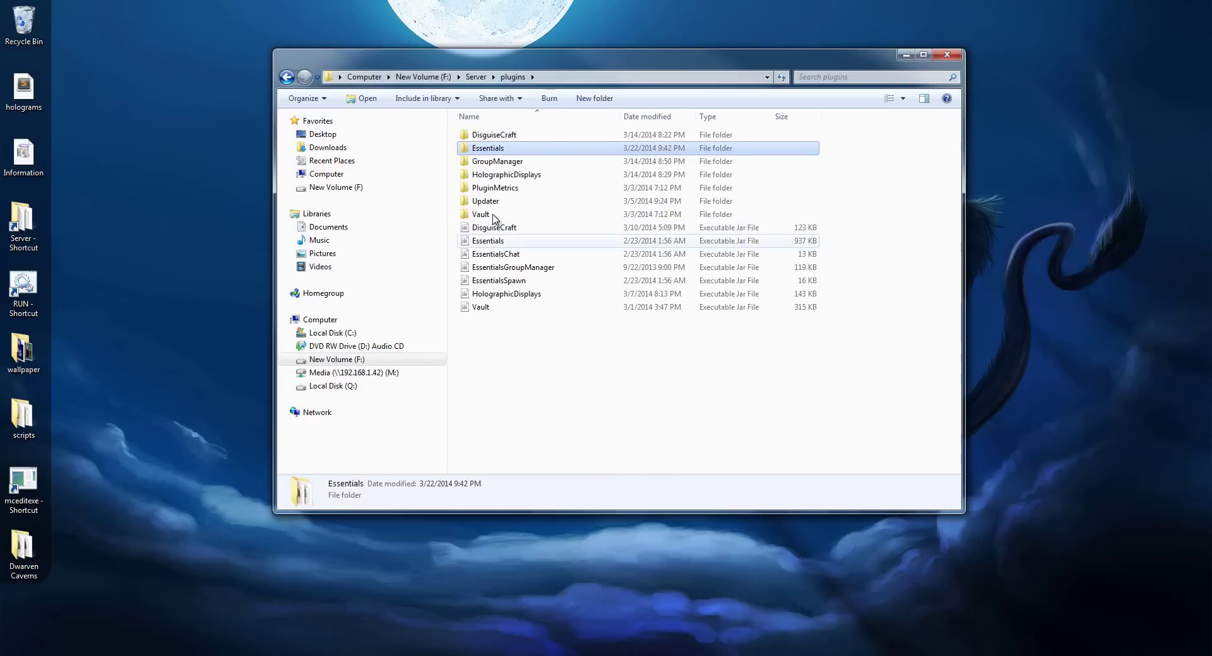
{"action": "left_click", "coordinate": [475, 77]}
{"action": "double_click", "coordinate": [484, 308]}
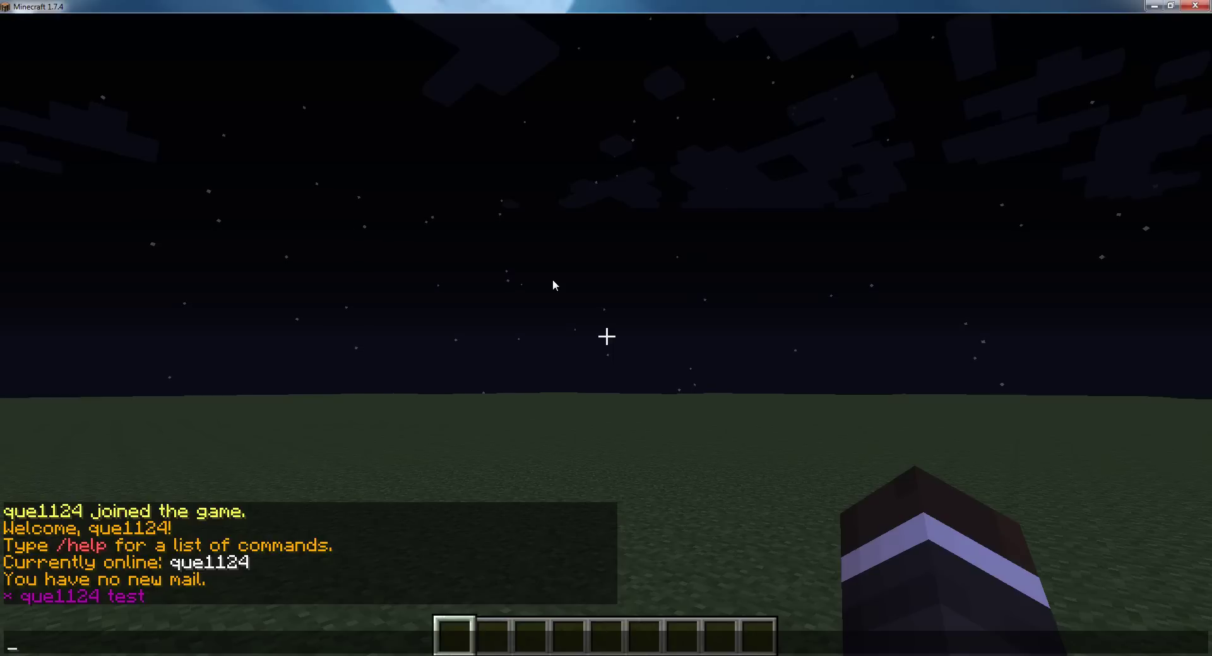
Run the command "/me xD lolz" in the Minecraft chat to test the action message format.
{"action": "type", "text": "/me"}
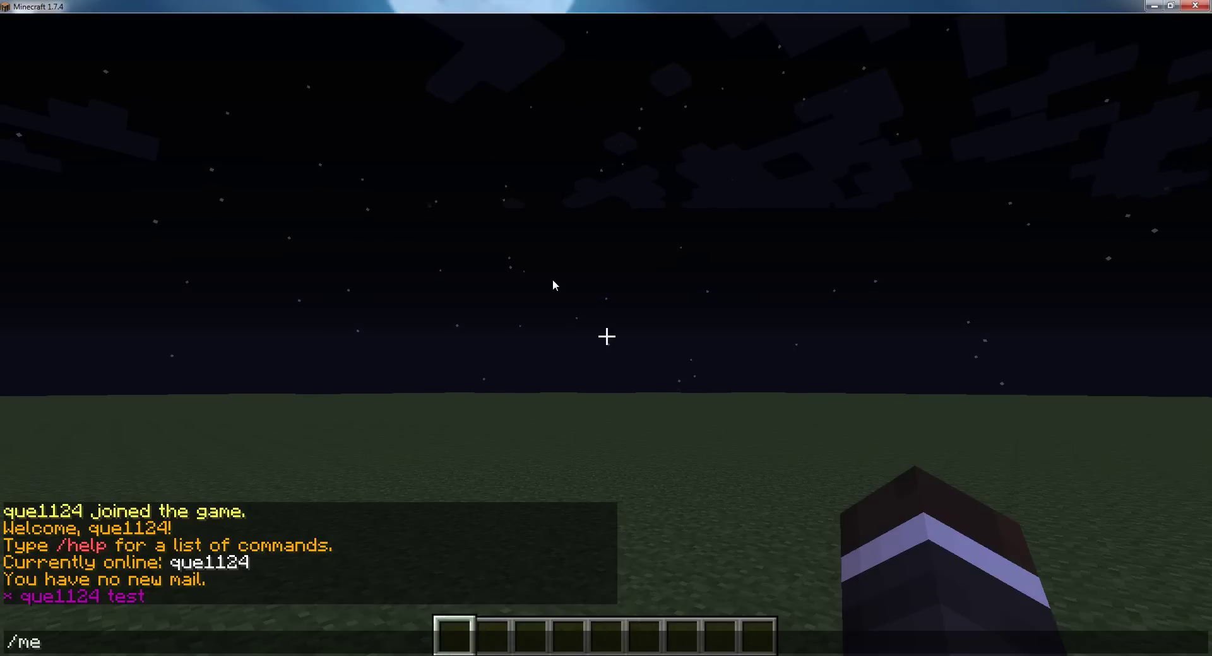
{"action": "type", "text": " xD lu"}
{"action": "type", "text": "lz"}
{"action": "key", "text": "Return"}
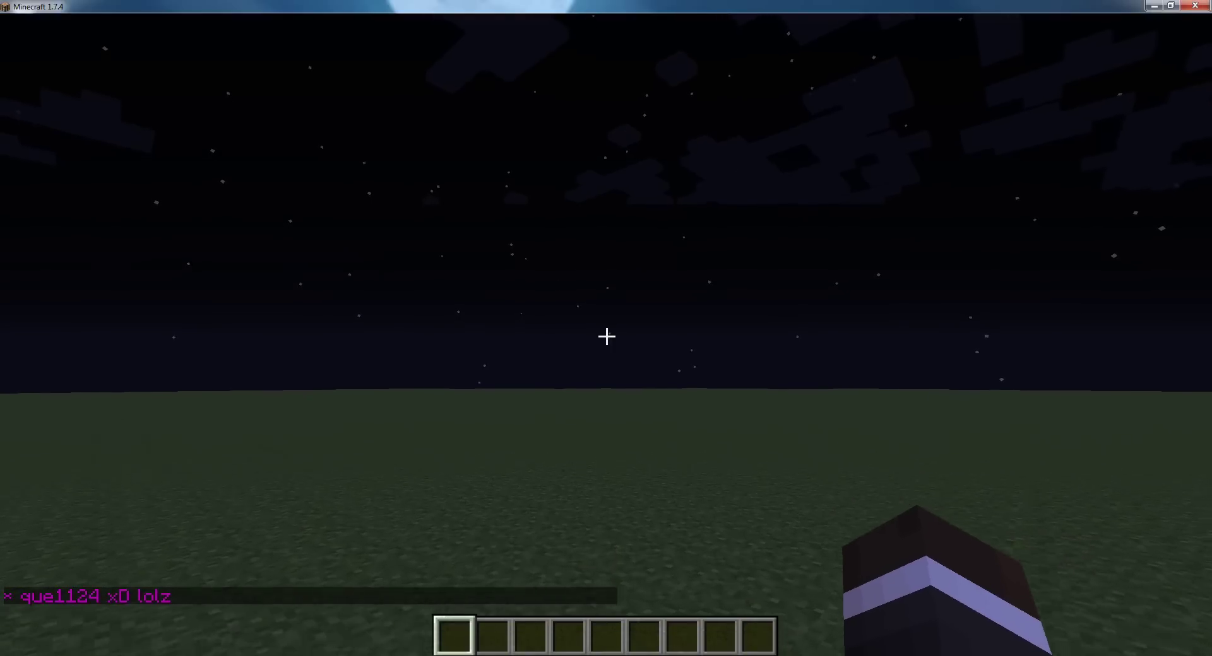
{"action": "key", "text": "t"}
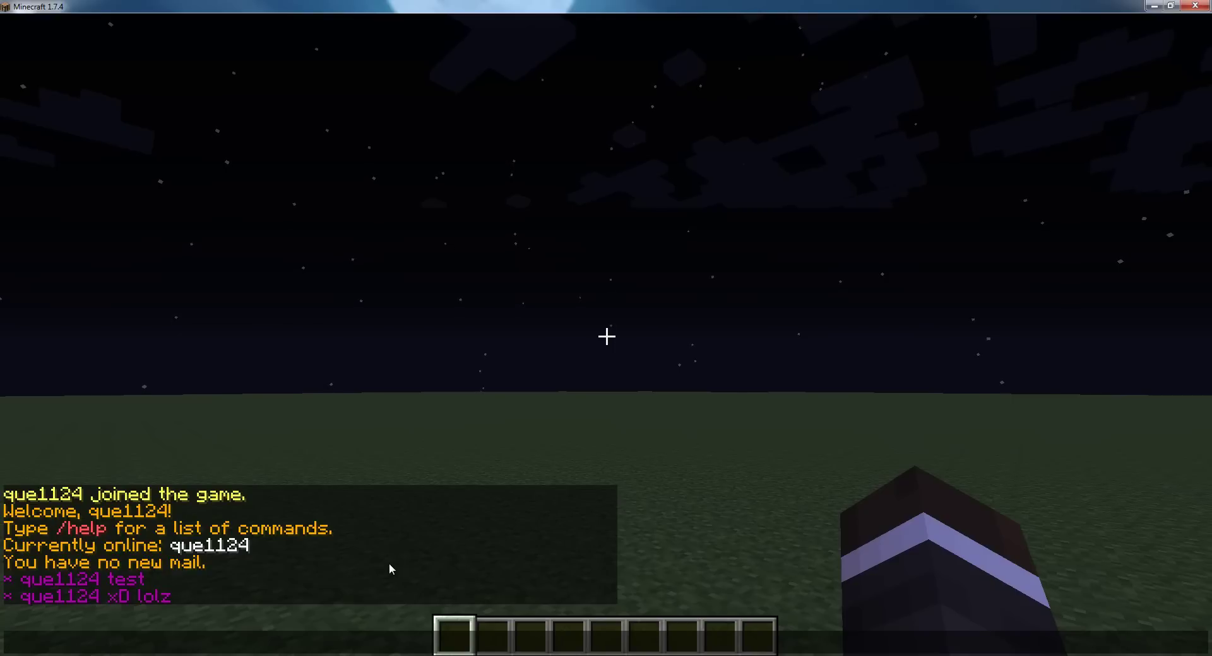
Switch to the plugins folder window and open the config file from the Essentials folder.
{"action": "key", "text": "alt+Tab"}
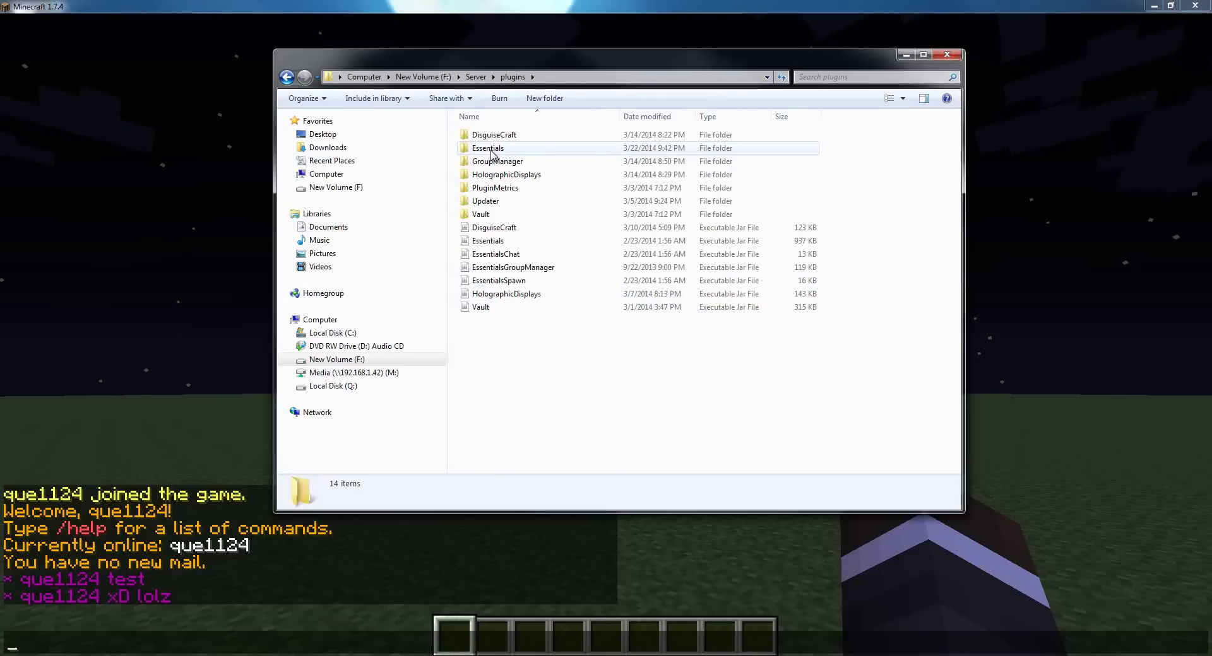
{"action": "double_click", "coordinate": [490, 153]}
{"action": "left_click", "coordinate": [496, 162]}
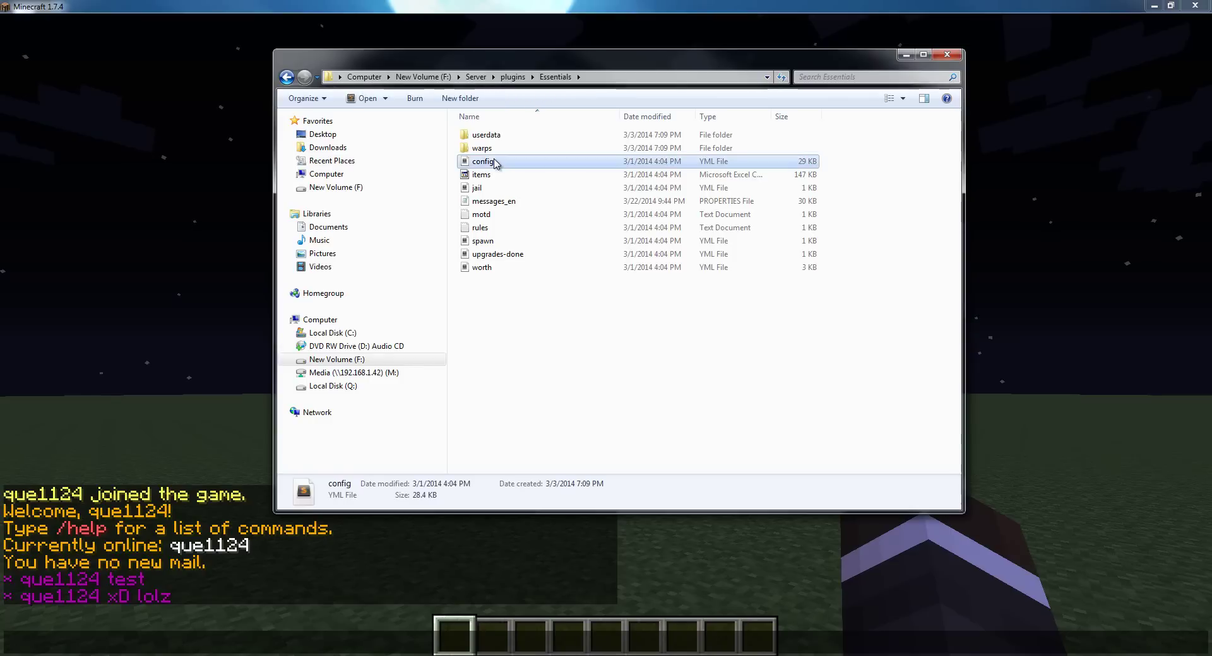
{"action": "double_click", "coordinate": [496, 163]}
{"action": "left_click", "coordinate": [1156, 5]}
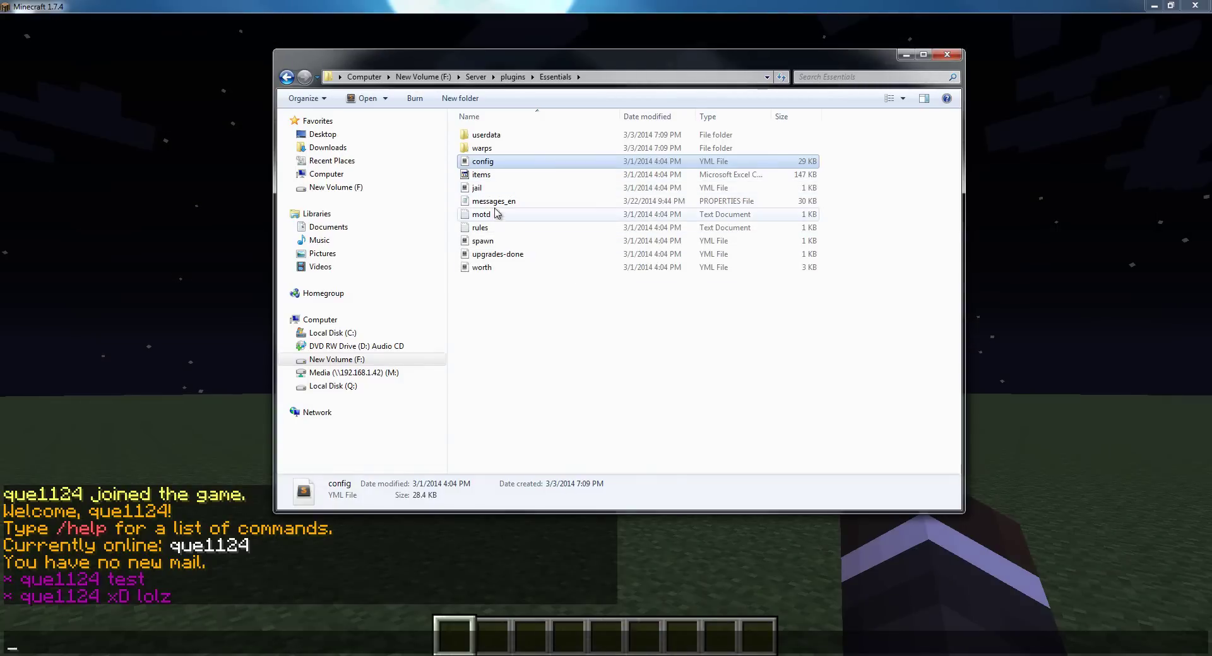
Open the messages_en file from the Essentials folder in Sublime Text 2.
{"action": "double_click", "coordinate": [505, 198]}
{"action": "left_click", "coordinate": [1011, 47]}
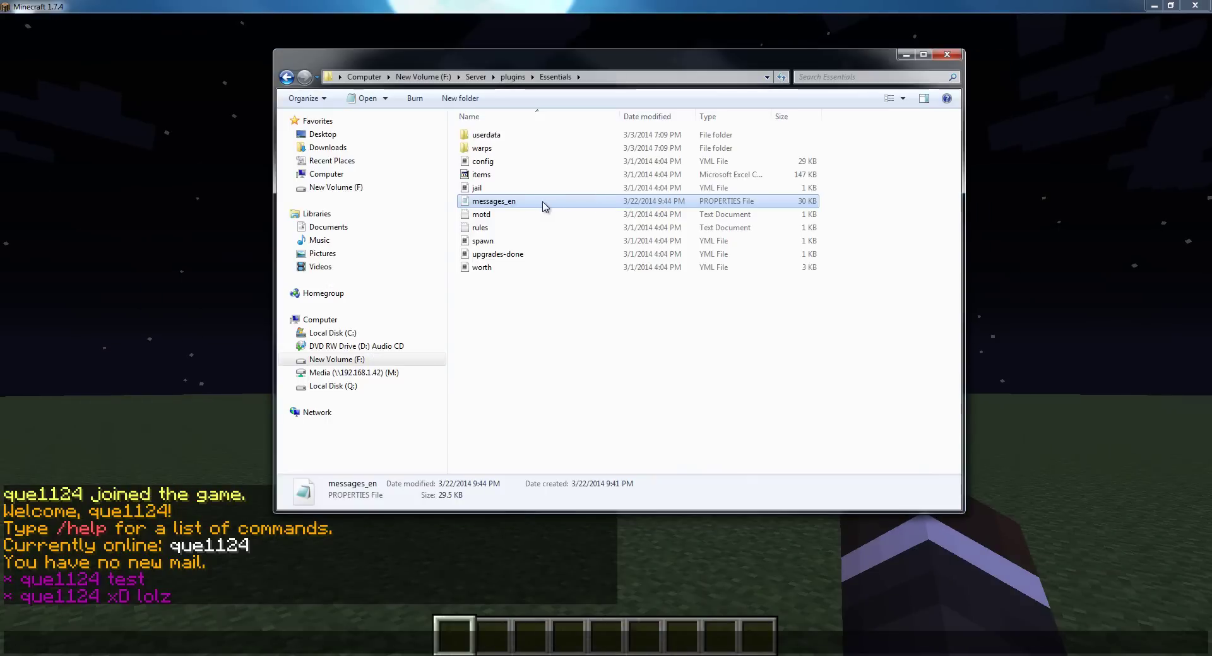
{"action": "right_click", "coordinate": [542, 204]}
{"action": "mouse_move", "coordinate": [629, 253]}
{"action": "left_click", "coordinate": [773, 279]}
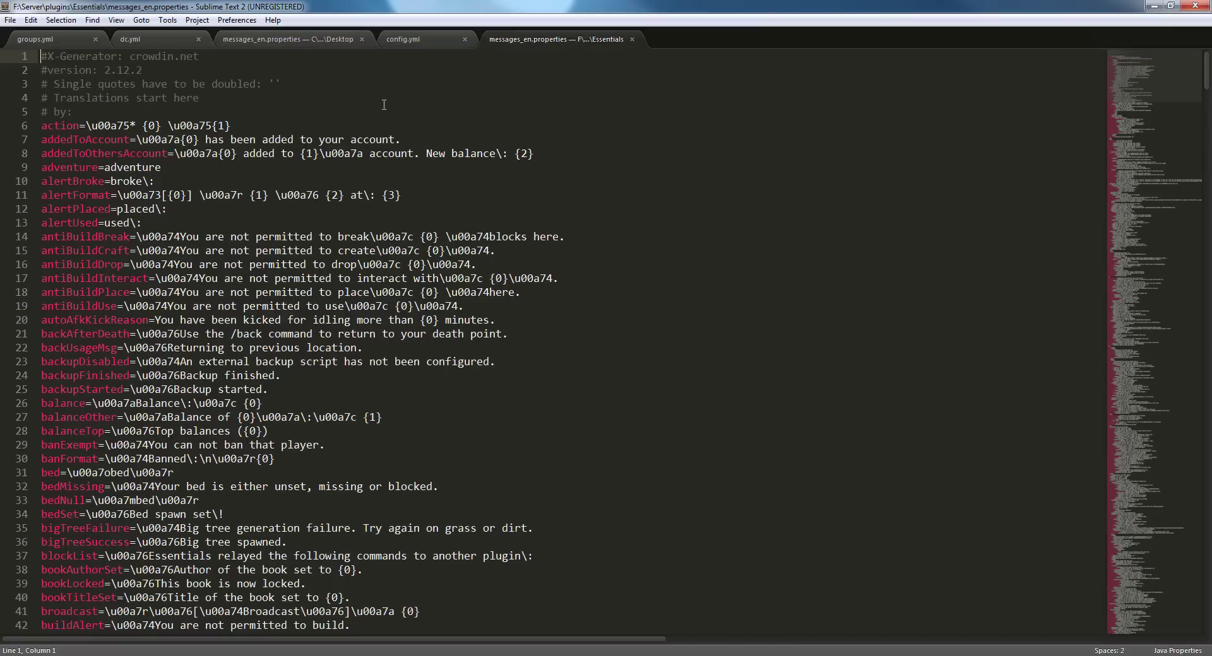
Examine the action entry on line 6 and the parts of its first \u00a75 colour code.
{"action": "double_click", "coordinate": [53, 125]}
{"action": "left_click_drag", "start_coordinate": [86, 125], "coordinate": [130, 125]}
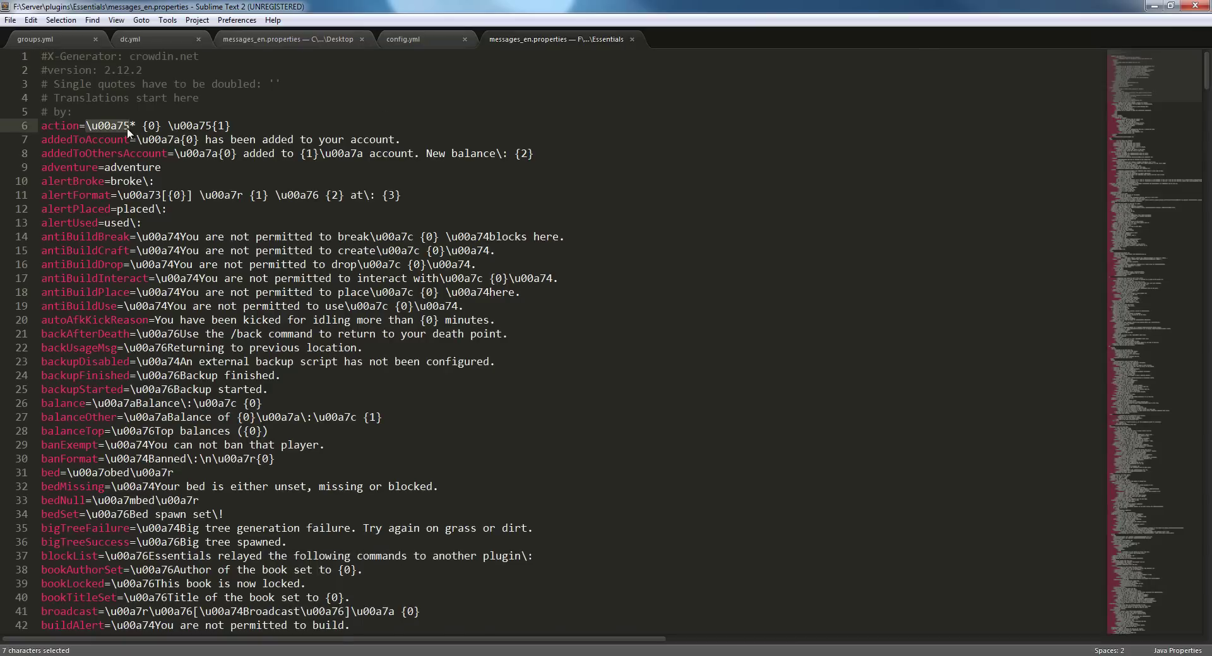
{"action": "left_click", "coordinate": [319, 600]}
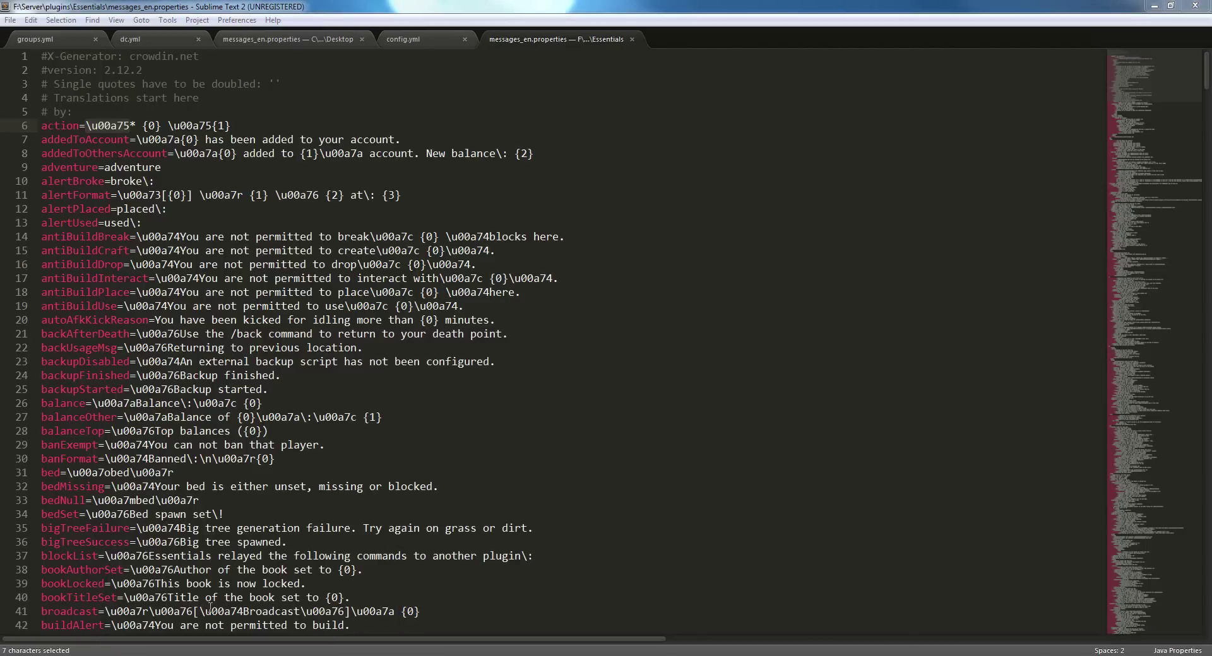
{"action": "left_click", "coordinate": [130, 126]}
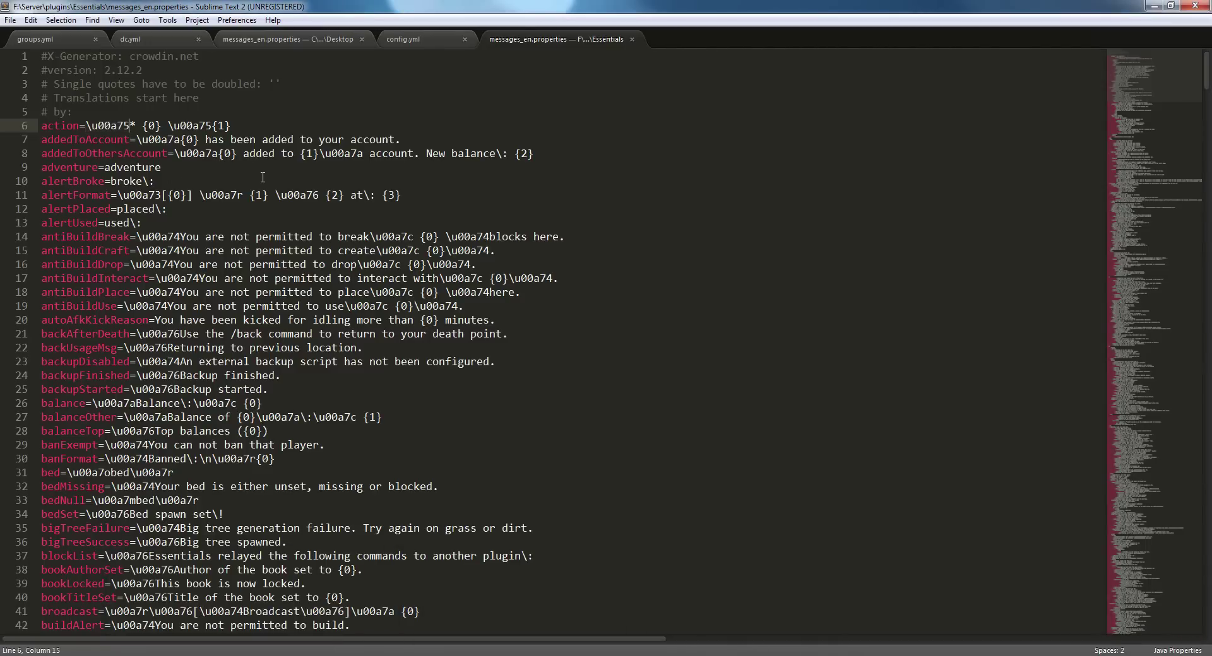
{"action": "key", "text": "shift+Left"}
{"action": "key", "text": "shift+Left"}
{"action": "key", "text": "shift+Left"}
{"action": "key", "text": "shift+Left"}
{"action": "key", "text": "shift+Left"}
{"action": "key", "text": "shift+Left"}
{"action": "key", "text": "Right"}
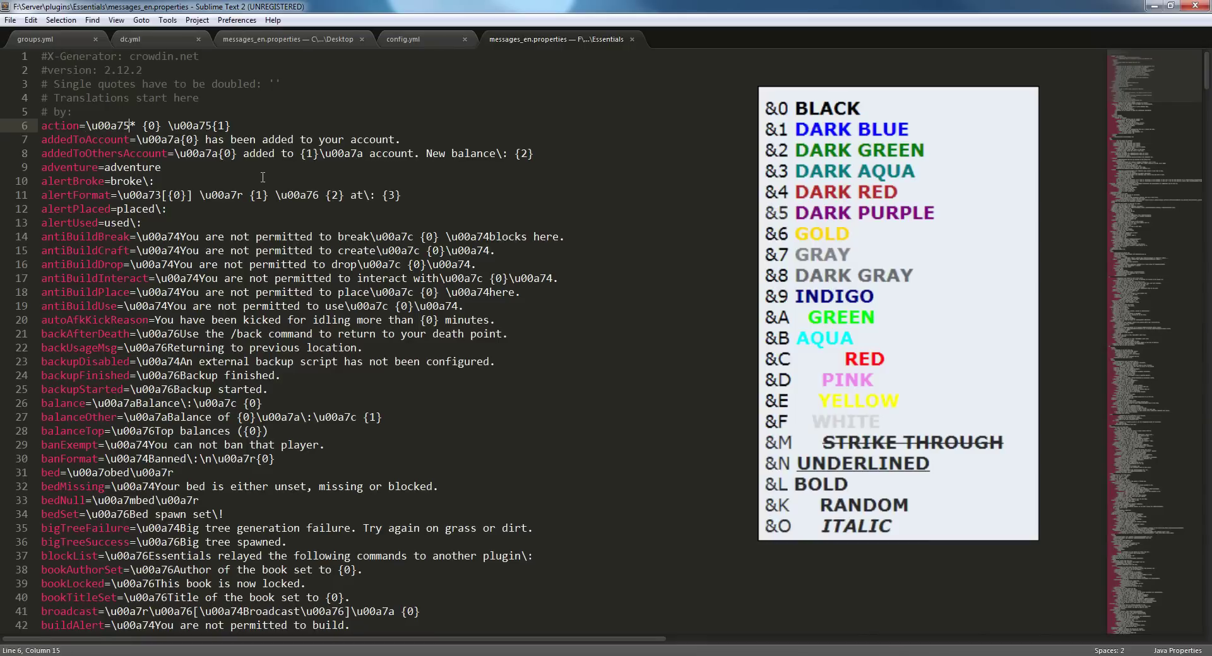
Change the first colour code in the action line to \u00a7a.
{"action": "key", "text": "shift+Left"}
{"action": "type", "text": "a"}
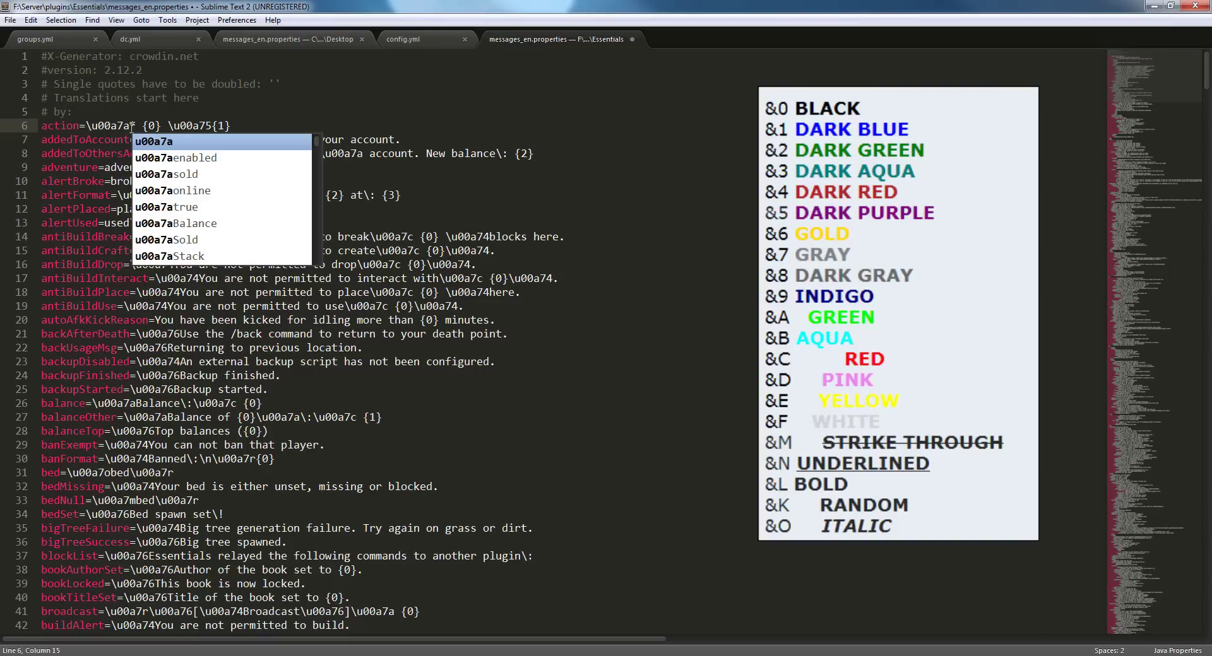
{"action": "key", "text": "Escape"}
Examine the asterisk and the numbered placeholders in the action and alertFormat lines.
{"action": "key", "text": "shift+Right"}
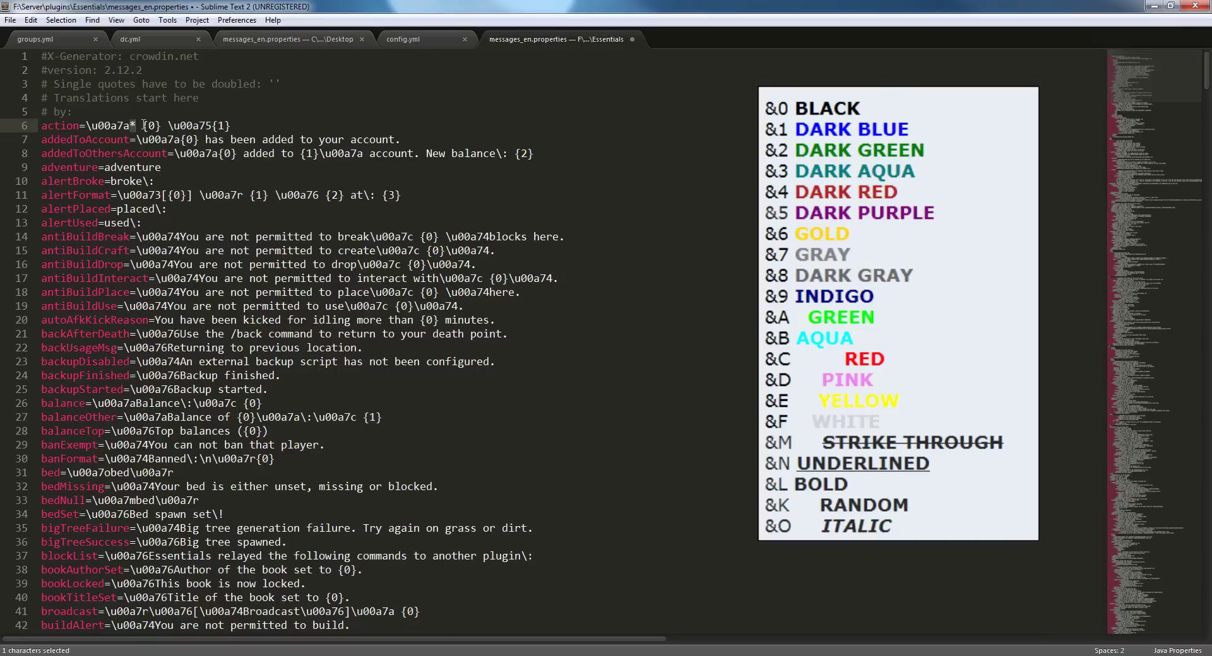
{"action": "left_click_drag", "start_coordinate": [143, 125], "coordinate": [160, 124]}
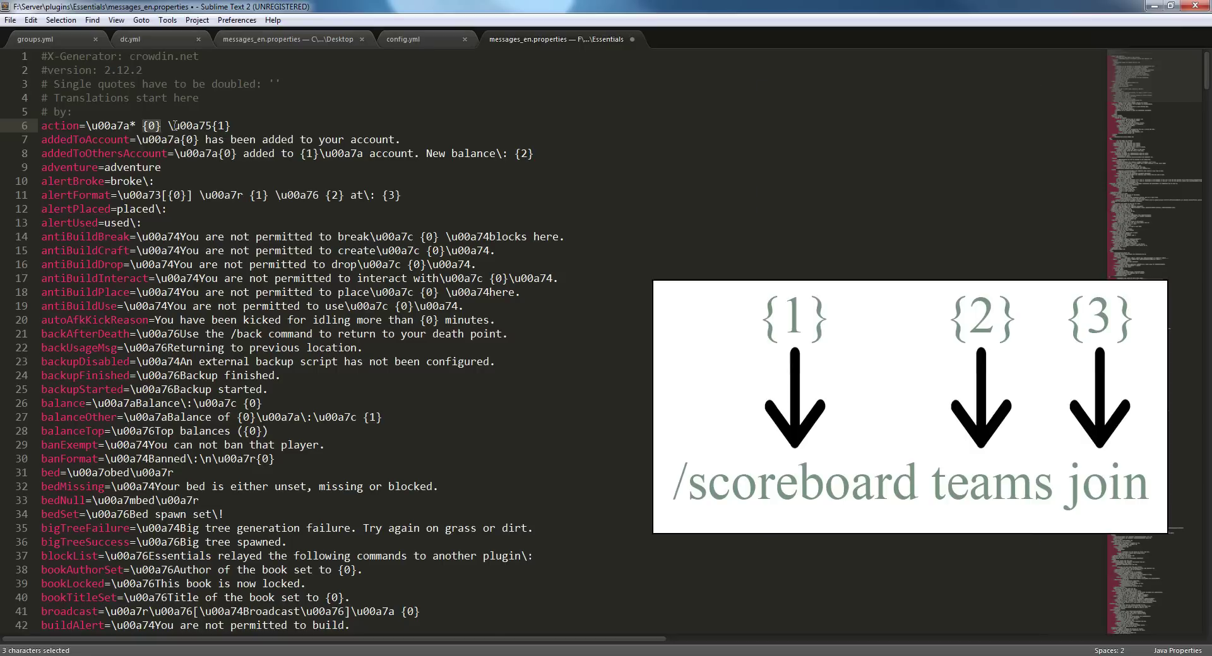
{"action": "key", "text": "Right"}
{"action": "key", "text": "shift+Right"}
{"action": "key", "text": "shift+Right"}
{"action": "key", "text": "shift+Right"}
{"action": "left_click", "coordinate": [258, 197]}
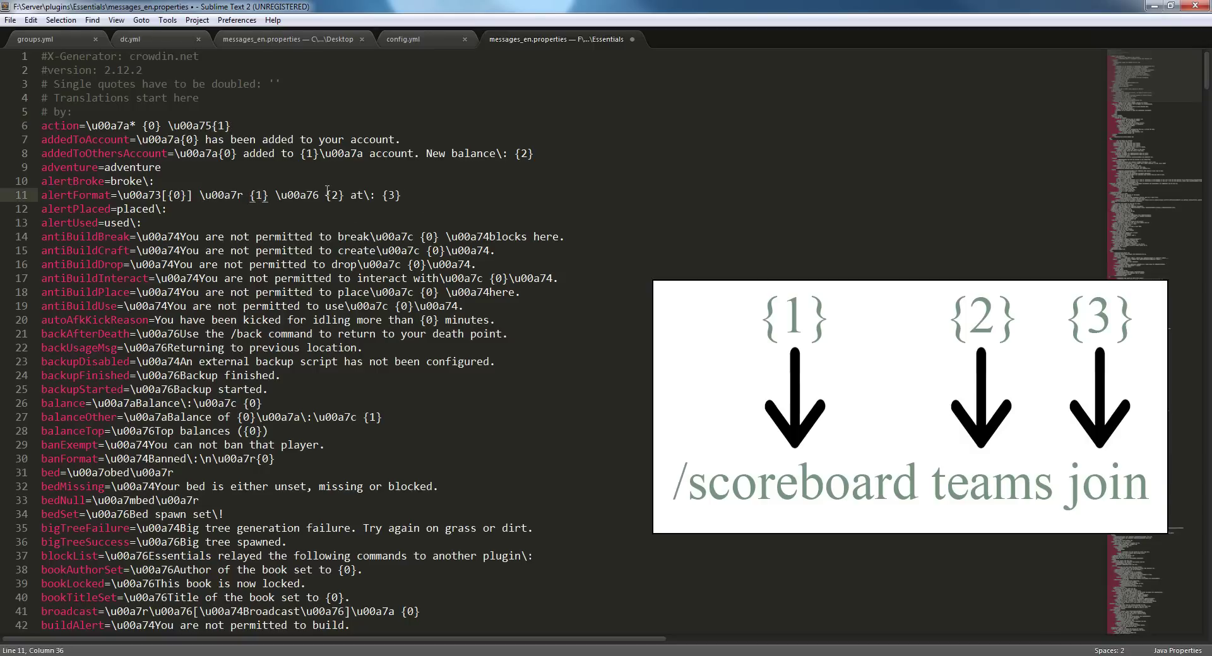
{"action": "left_click_drag", "start_coordinate": [325, 195], "coordinate": [409, 197]}
{"action": "left_click", "coordinate": [409, 198]}
Insert the colour code \u00a73 directly before {0} in the action line.
{"action": "left_click", "coordinate": [137, 126]}
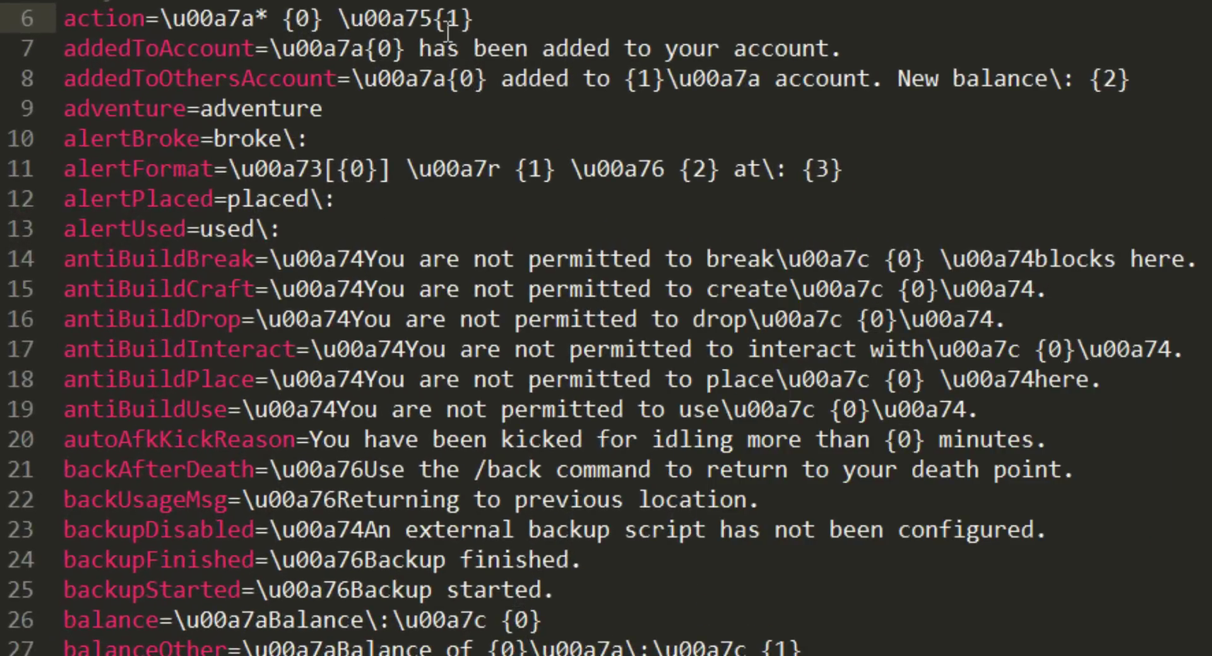
{"action": "key", "text": "Left"}
{"action": "key", "text": "Right"}
{"action": "key", "text": "Right"}
{"action": "type", "text": "\\u"}
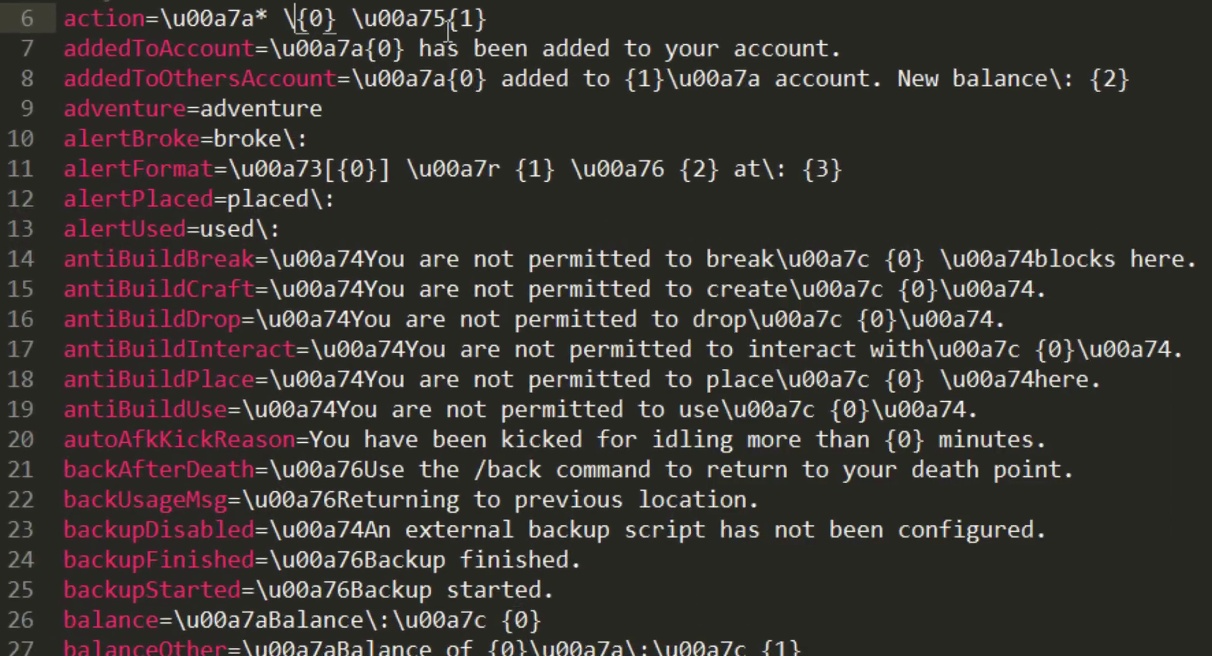
{"action": "type", "text": "00a7"}
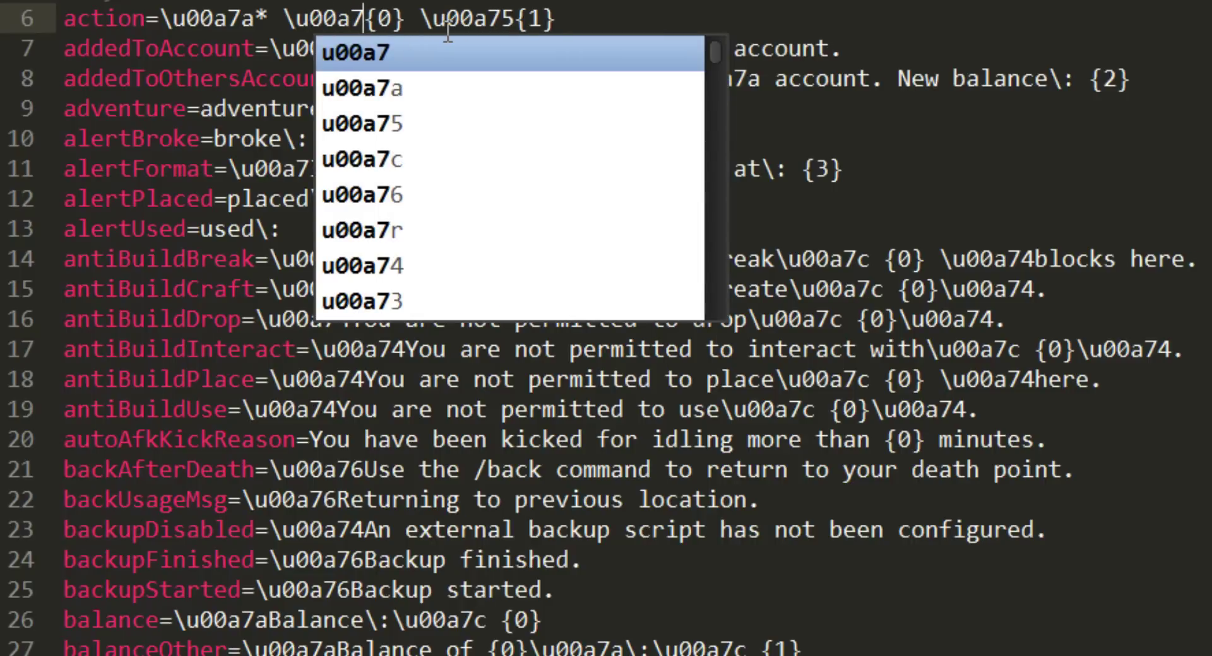
{"action": "type", "text": "3"}
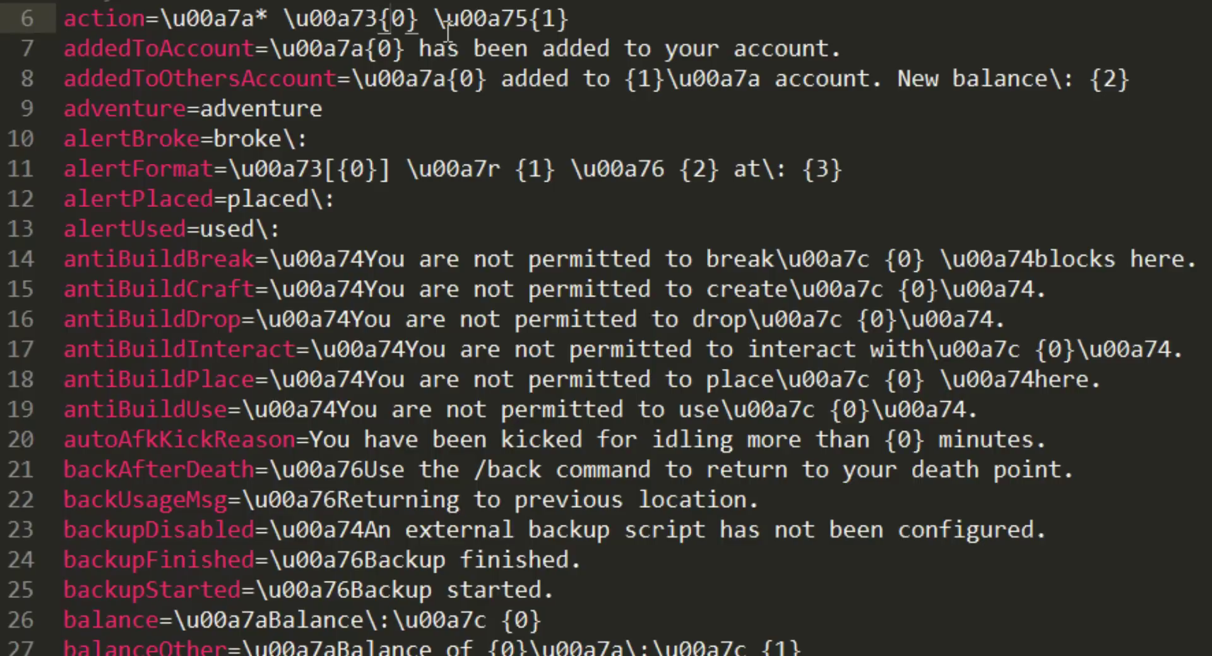
Examine the colour code in front of {1} in the action line.
{"action": "key", "text": "Right"}
{"action": "key", "text": "Right"}
{"action": "key", "text": "Right"}
{"action": "key", "text": "Right"}
{"action": "key", "text": "Right"}
{"action": "key", "text": "Right"}
{"action": "key", "text": "Right"}
{"action": "key", "text": "Right"}
{"action": "key", "text": "Right"}
{"action": "key", "text": "Right"}
{"action": "key", "text": "shift+Left"}
{"action": "left_click", "coordinate": [448, 25]}
Delete all message lines below the action line, keeping only the header comments and the action entry.
{"action": "left_click_drag", "start_coordinate": [58, 48], "coordinate": [498, 655]}
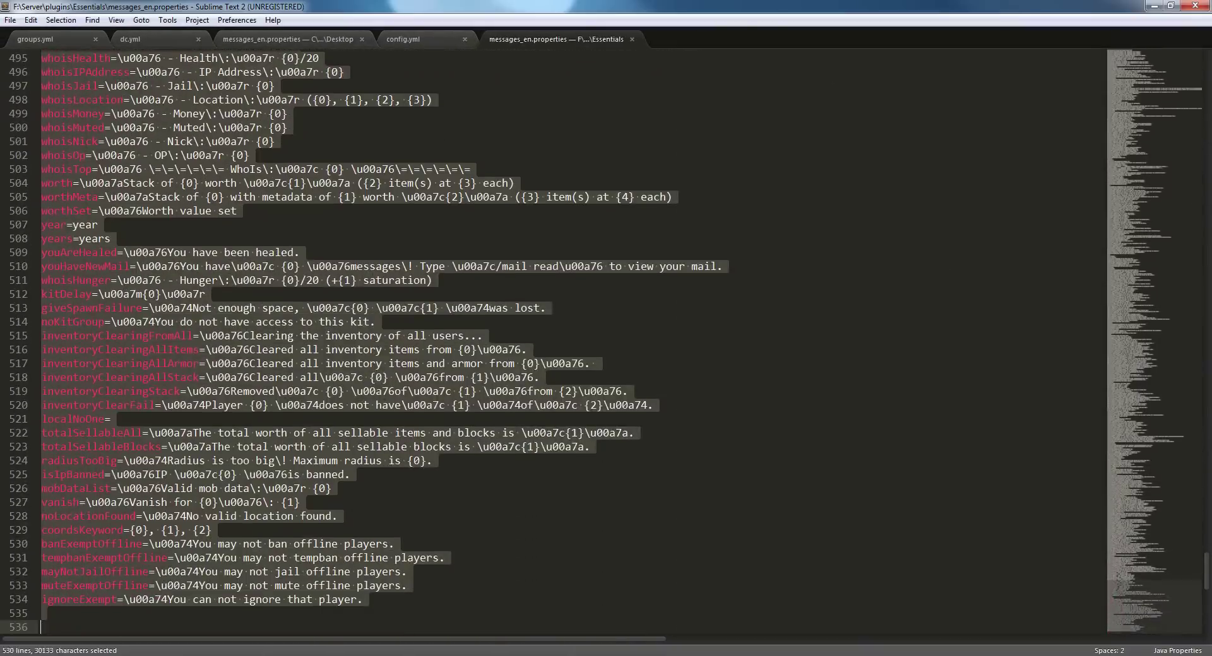
{"action": "key", "text": "BackSpace"}
{"action": "type", "text": "#X-Generator: crowdin.net #version: 2.12.2 # Single quotes have to be doubled: '' # Translations start here # by: action=\\u00a7a* \\u00a73{0} \\u00a75{1}"}
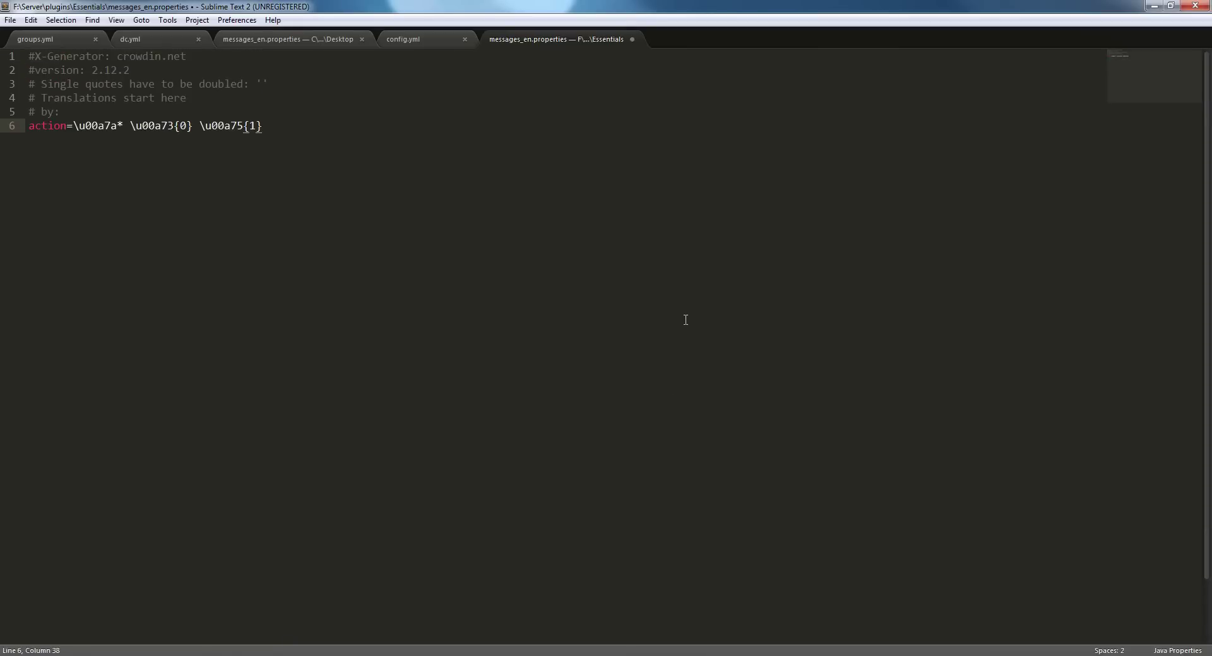
Save messages_en.properties, close the text editor and switch to the Minecraft window.
{"action": "key", "text": "ctrl+s"}
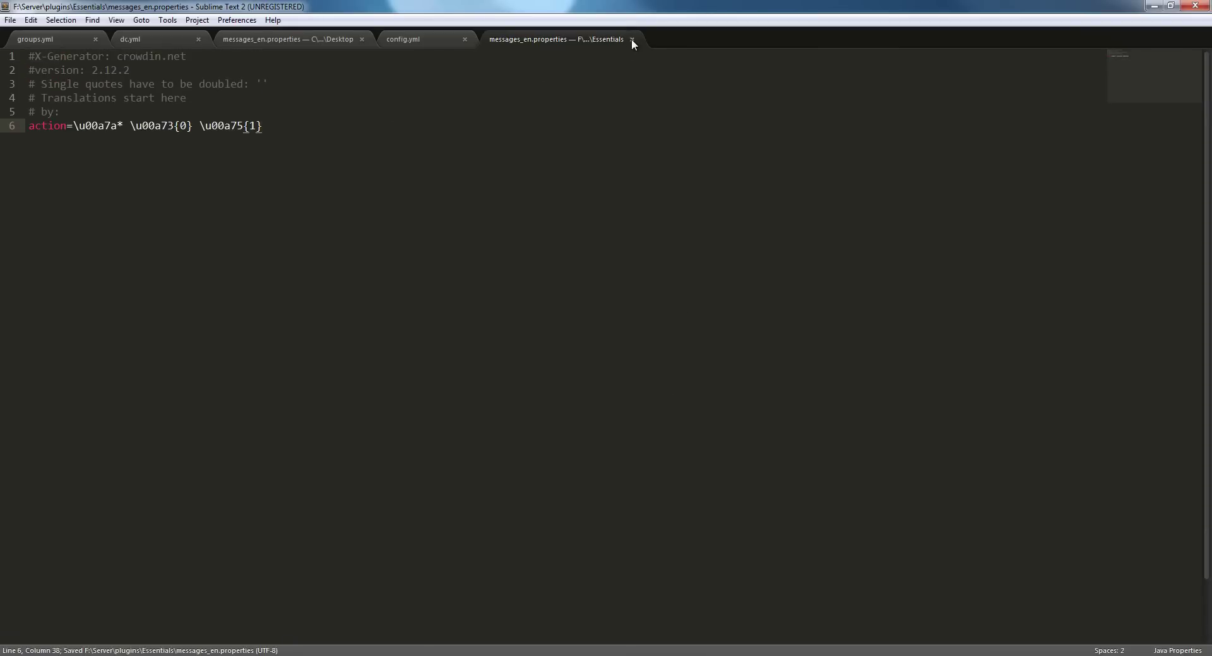
{"action": "left_click", "coordinate": [1195, 6]}
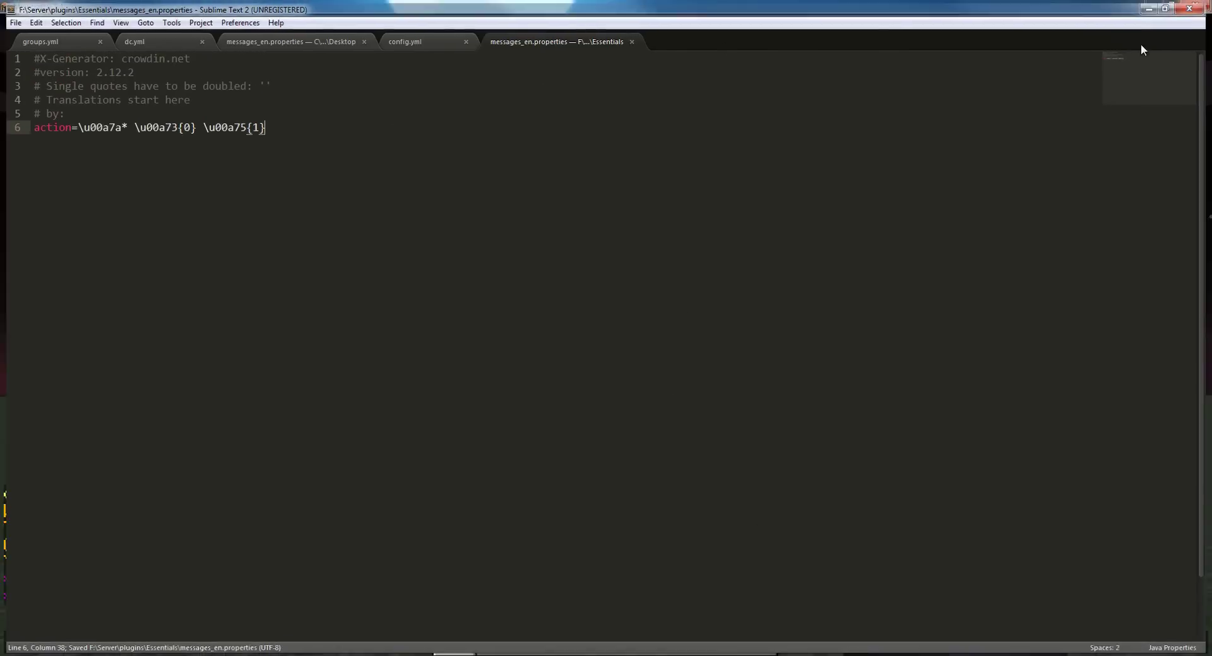
{"action": "left_click", "coordinate": [377, 620]}
Reload the Essentials plugin in-game with the command /ess reload.
{"action": "type", "text": "/e"}
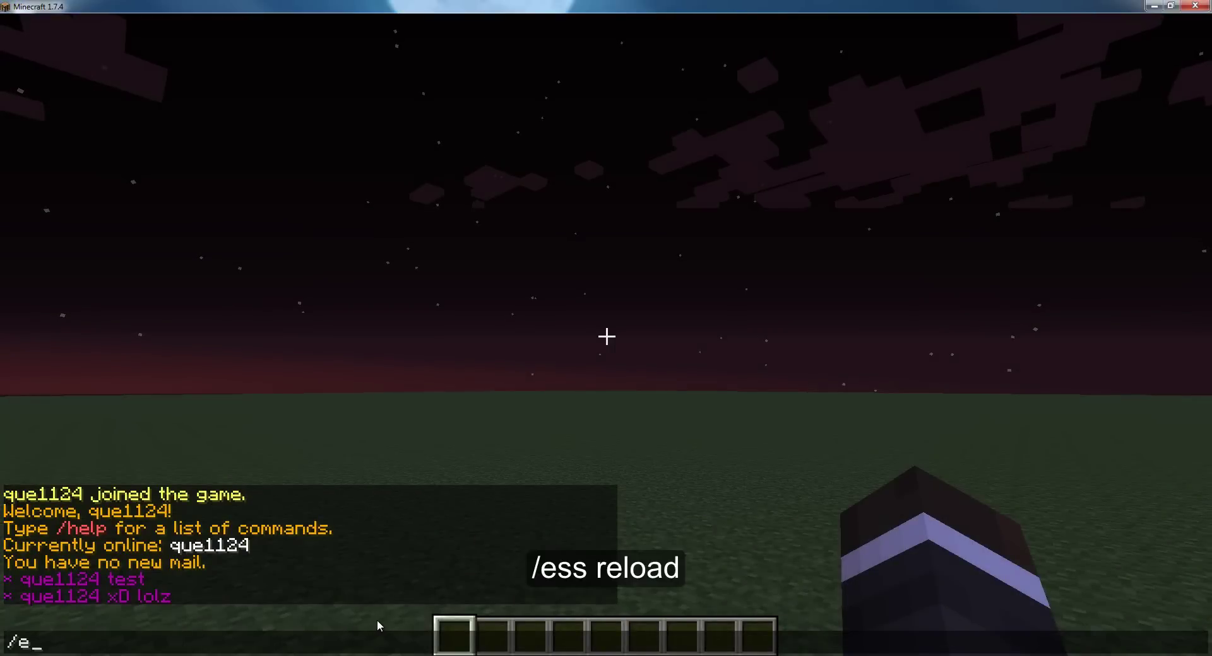
{"action": "type", "text": "ss reload"}
{"action": "key", "text": "Return"}
Run /me test in the chat and reopen the chat to examine the colours of the new action message.
{"action": "type", "text": "/"}
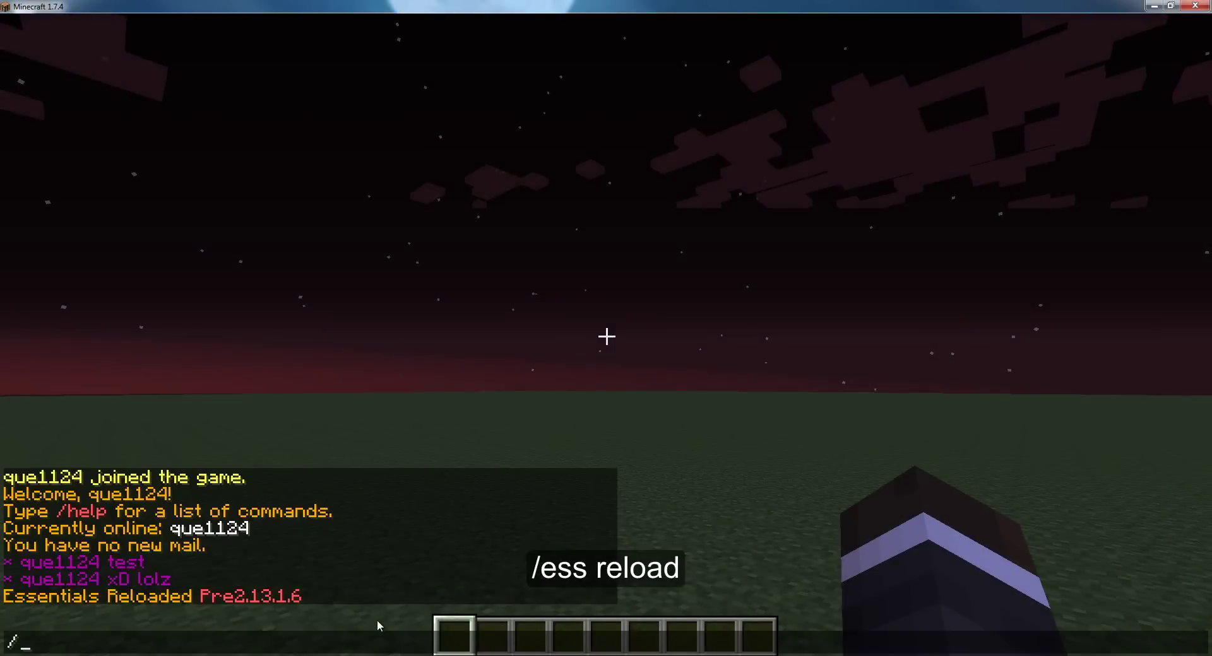
{"action": "type", "text": "me test"}
{"action": "key", "text": "Return"}
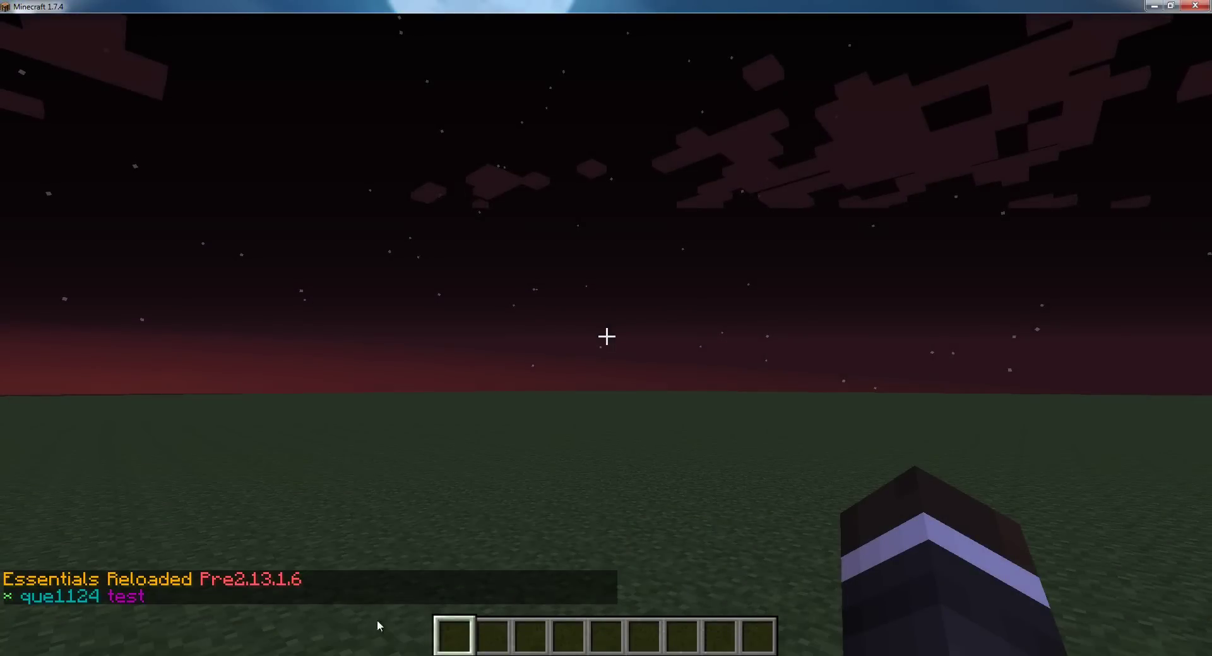
{"action": "key", "text": "t"}
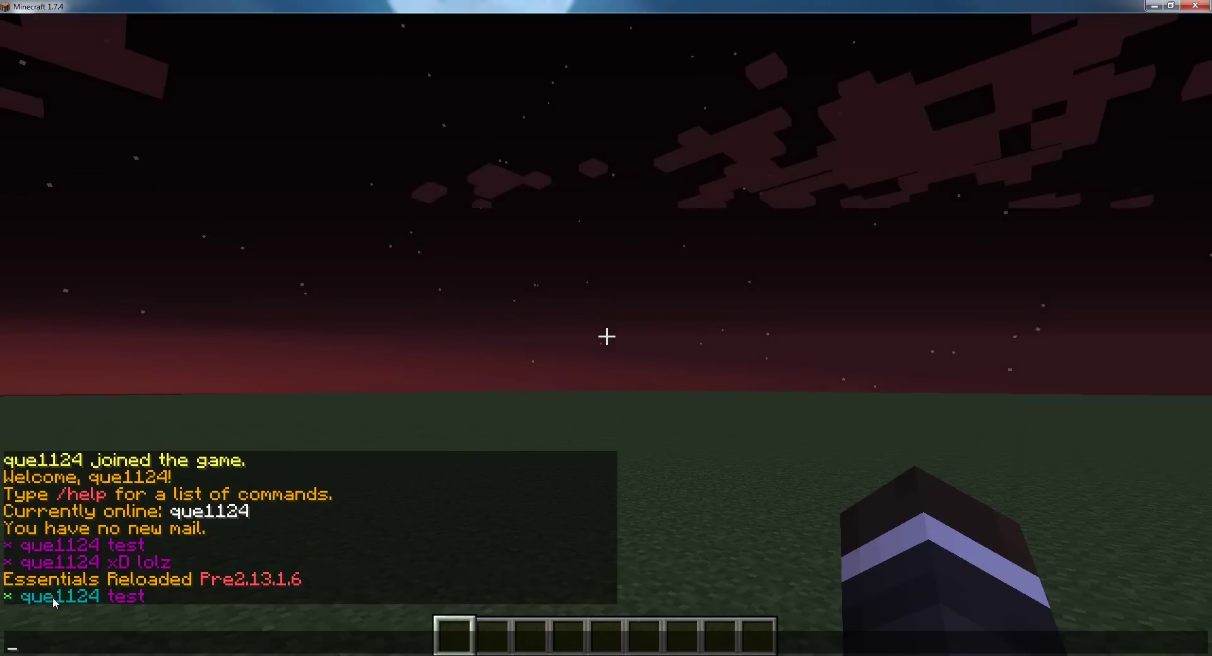